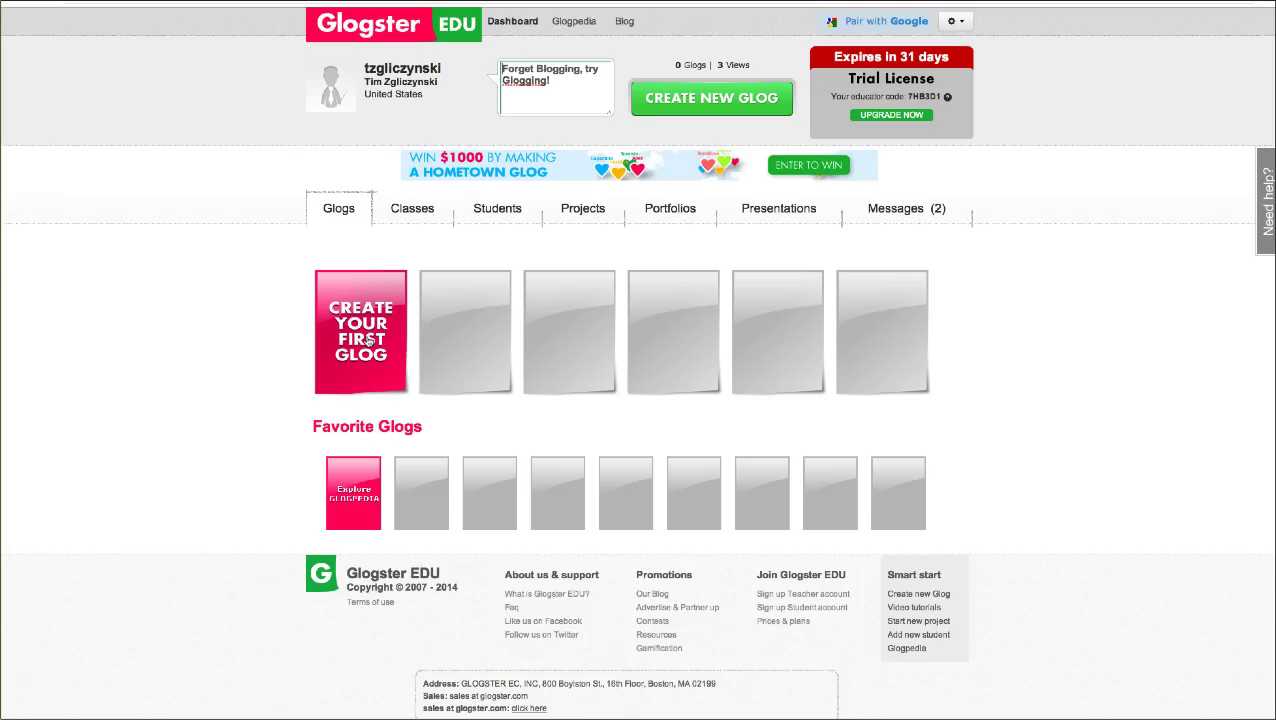
Choose CREATE YOUR FIRST GLOG on the dashboard to bring up the template chooser
left_click(367, 340)
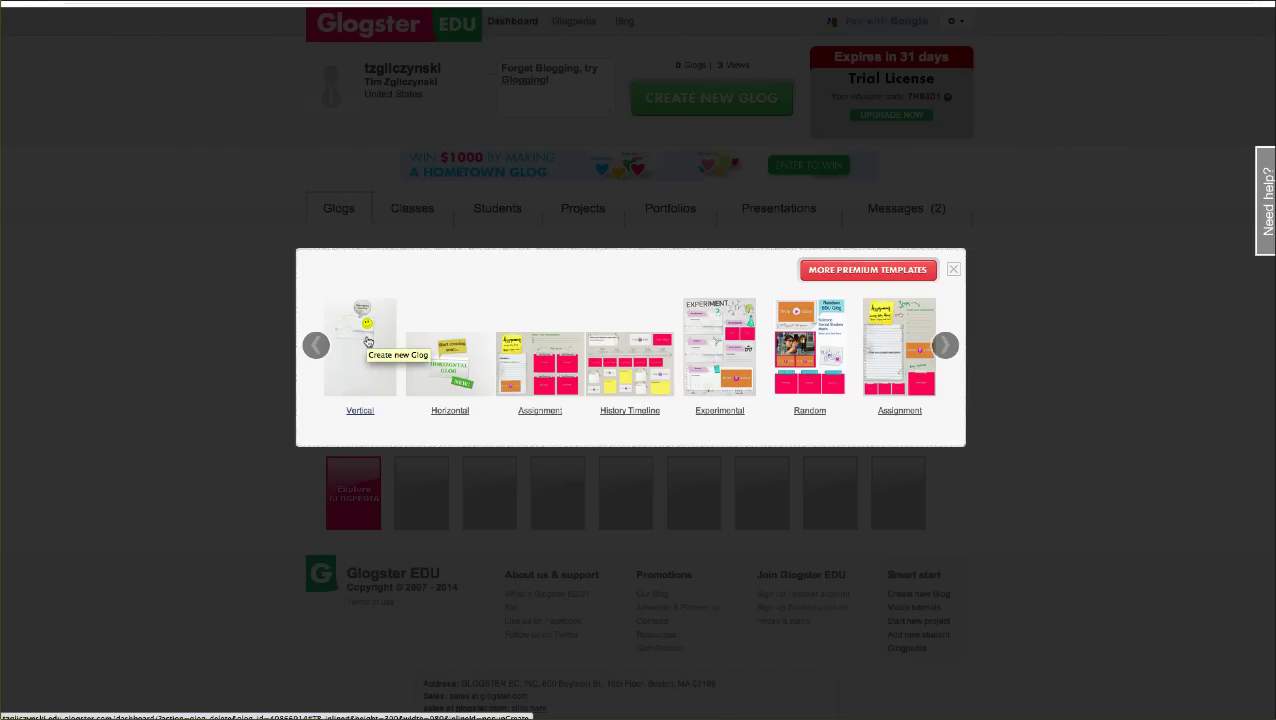
Page through the template carousel and back, then start from the Vertical template
mouse_move(672, 347)
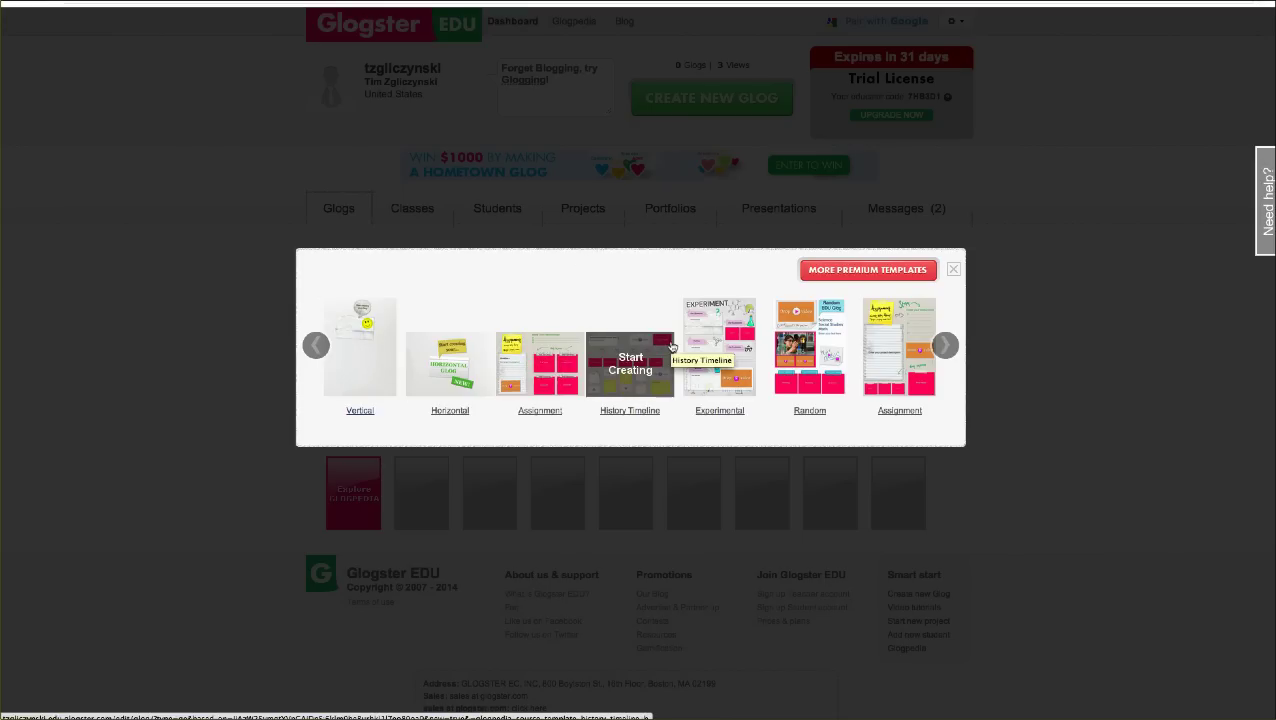
left_click(945, 345)
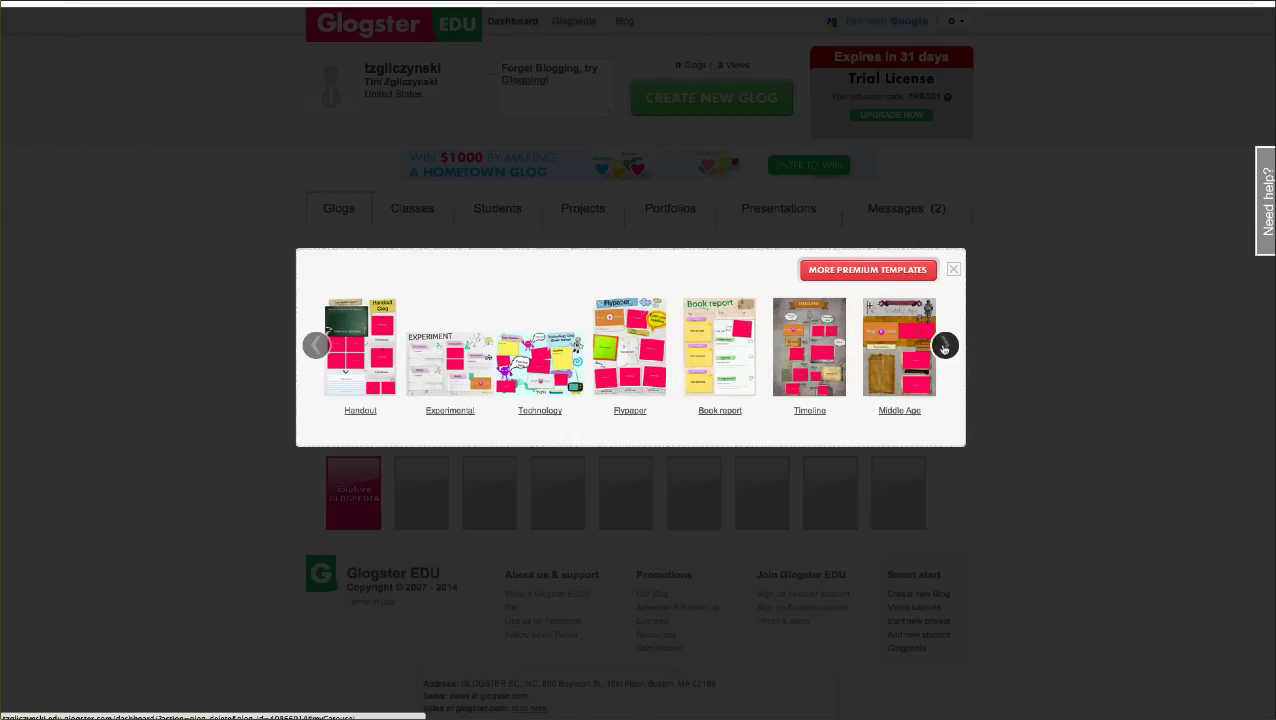
left_click(316, 345)
left_click(316, 345)
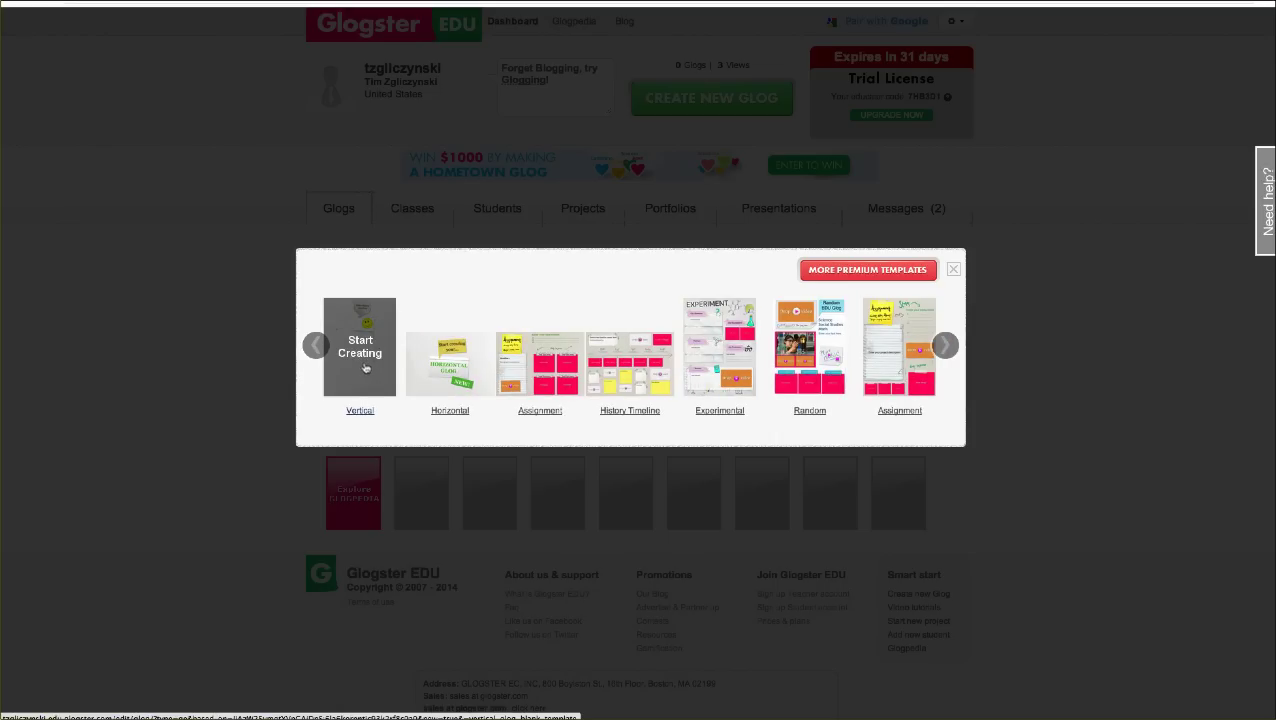
left_click(367, 371)
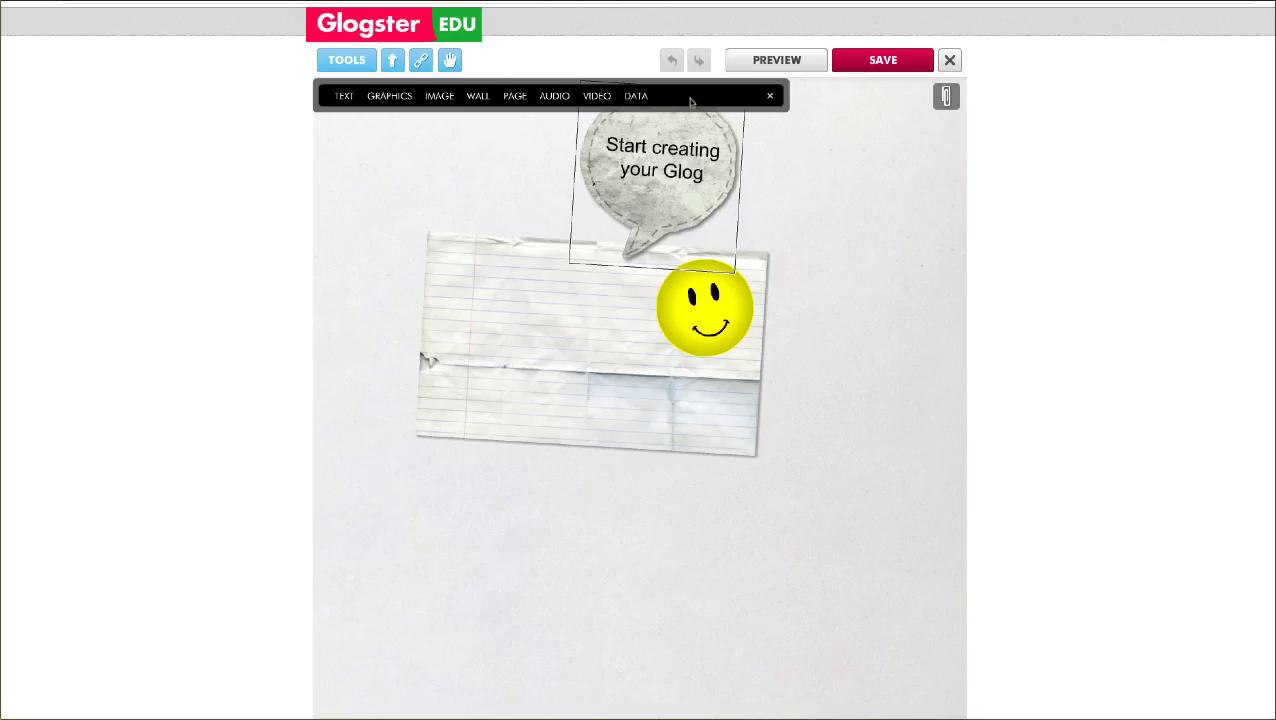
Toggle the TOOLS element list, then drag the lined notepaper slightly lower on the poster
left_click(770, 95)
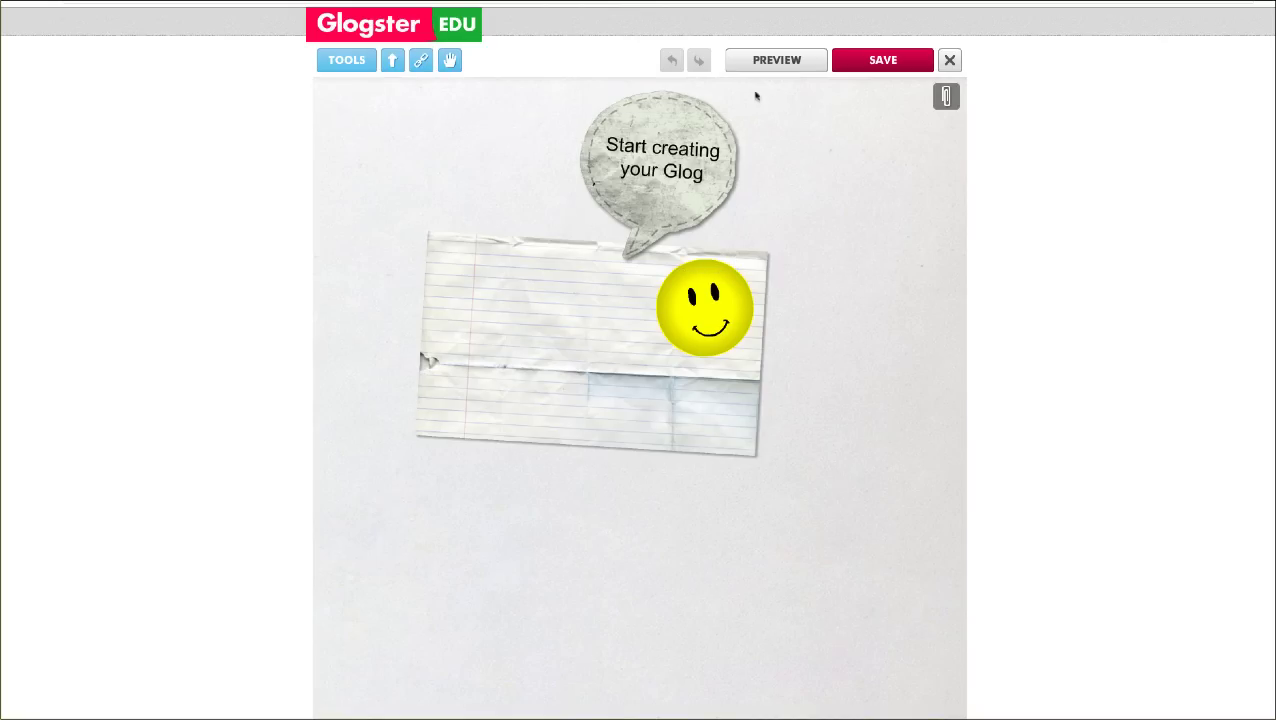
left_click(358, 62)
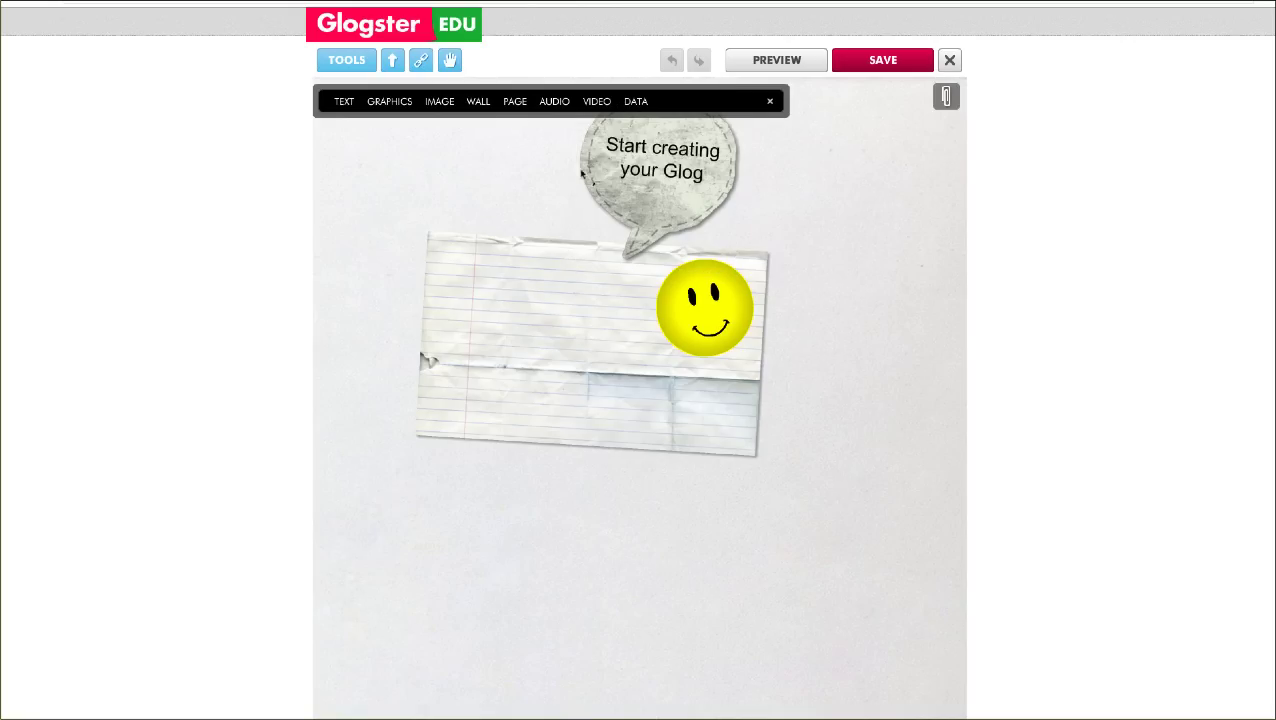
left_click_drag(534, 306, 537, 345)
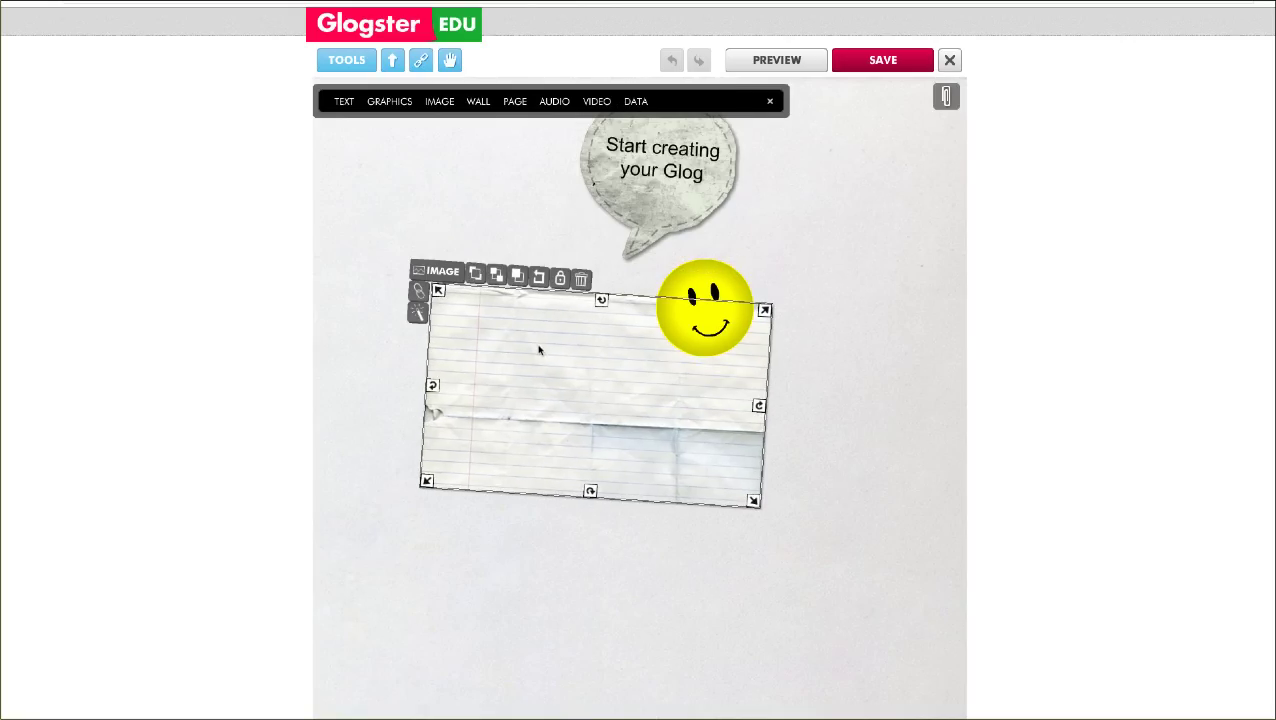
Delete the smiley sticker, move the speech bubble upper right, and open its Shadow effects
left_click(742, 279)
left_click_drag(742, 279, 862, 212)
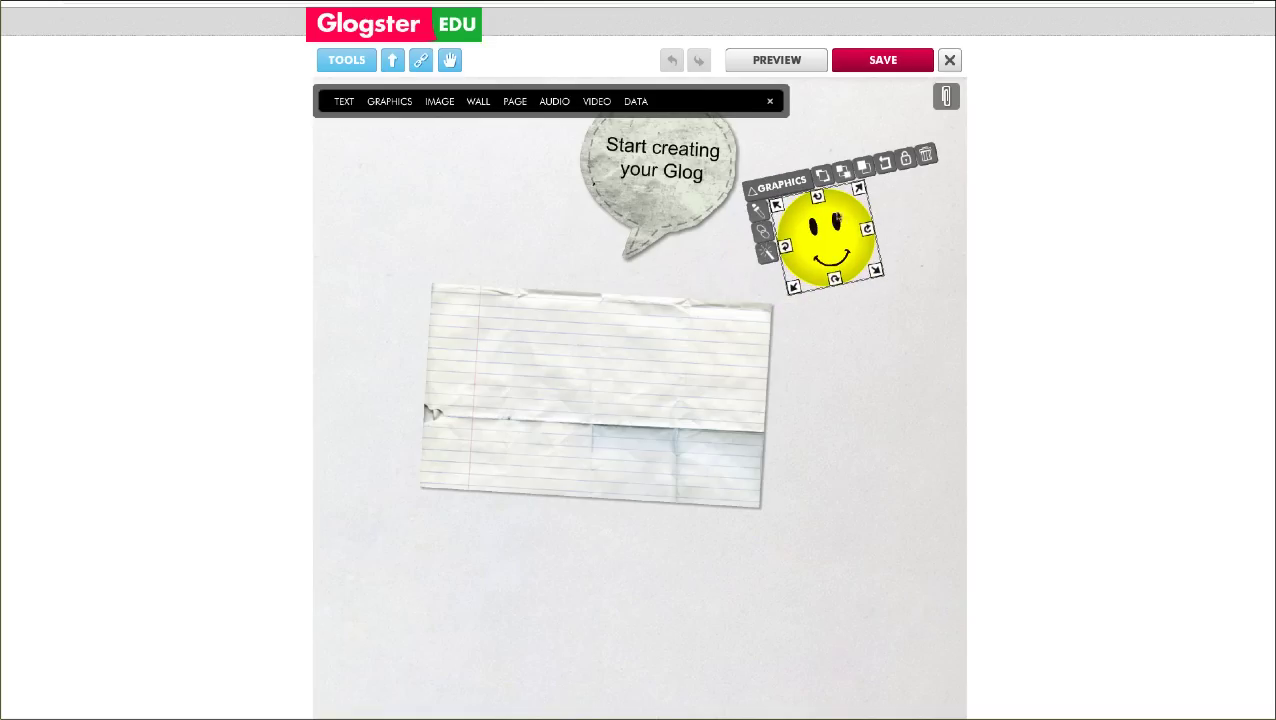
left_click(926, 158)
left_click_drag(695, 156, 823, 234)
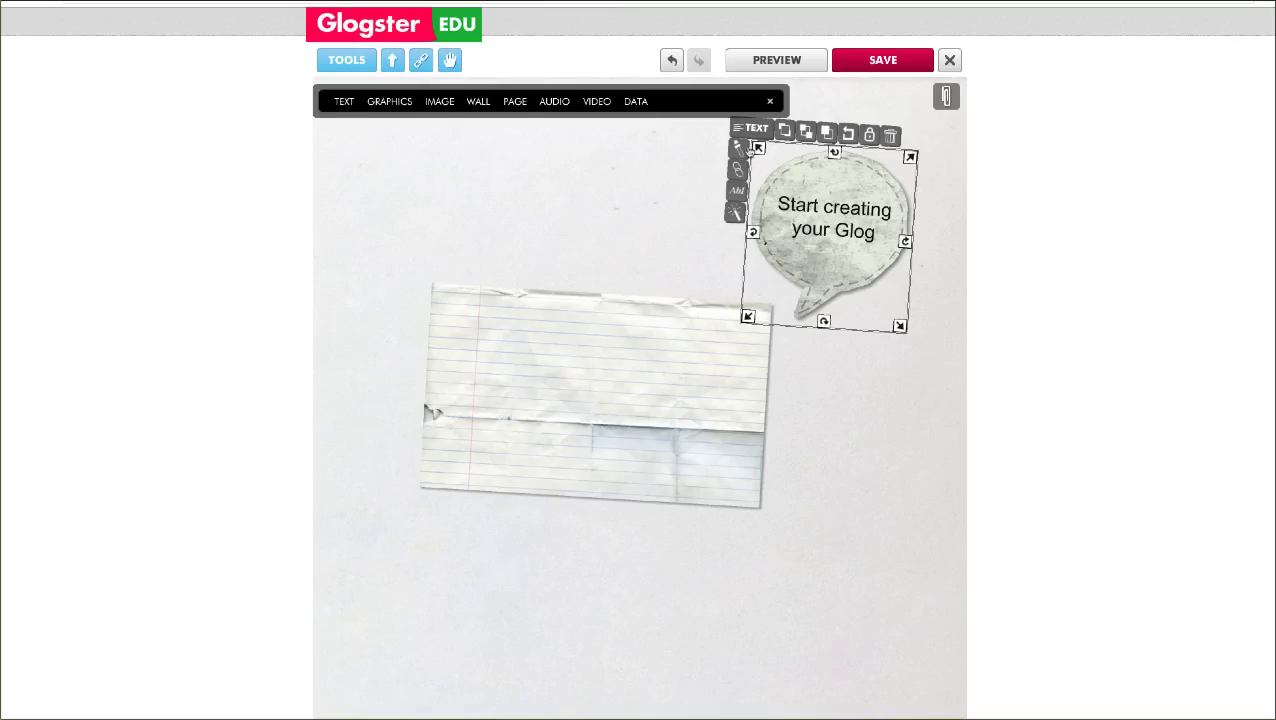
left_click(737, 212)
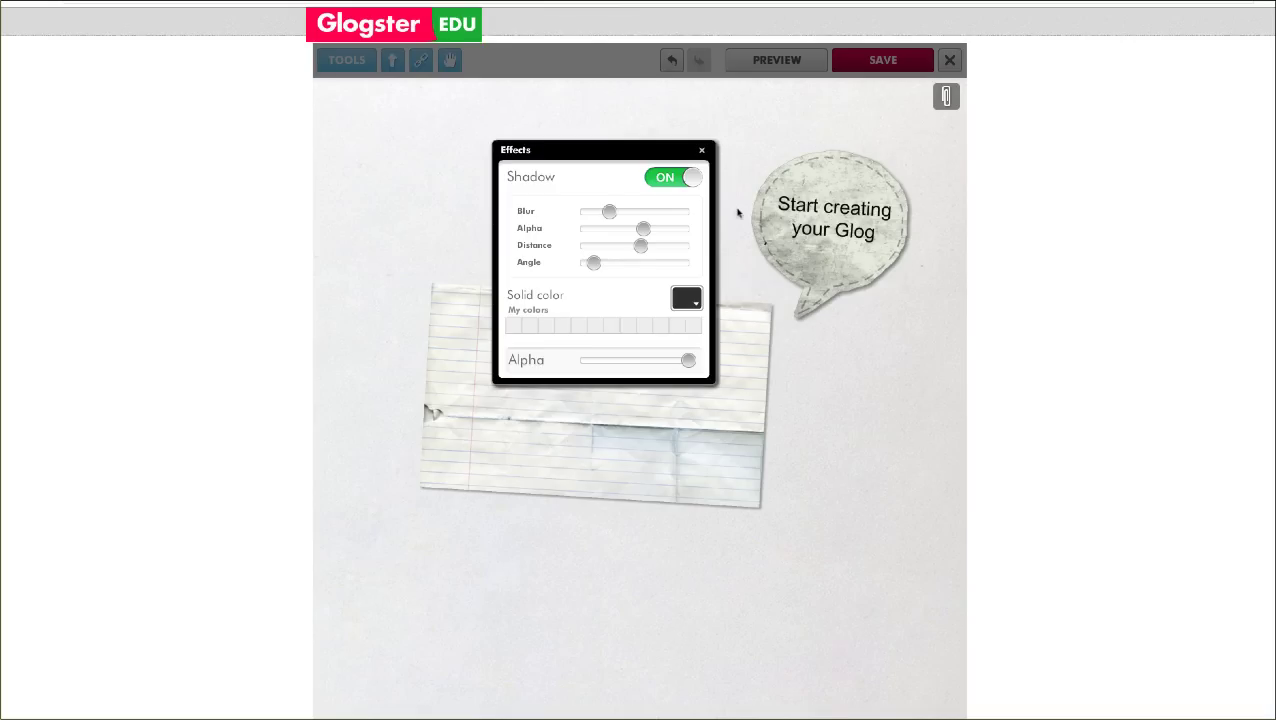
Replace the speech bubble's placeholder text with 'Welcome to my first Glog!'
left_click(703, 151)
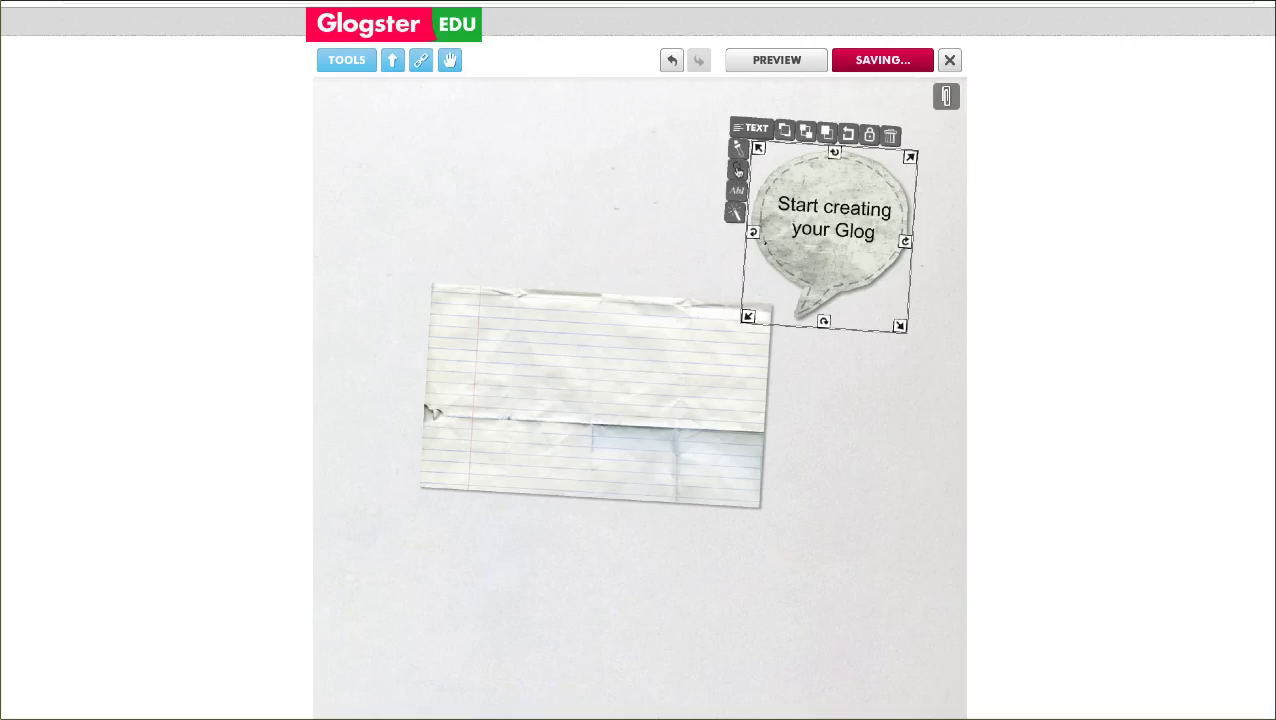
left_click(738, 170)
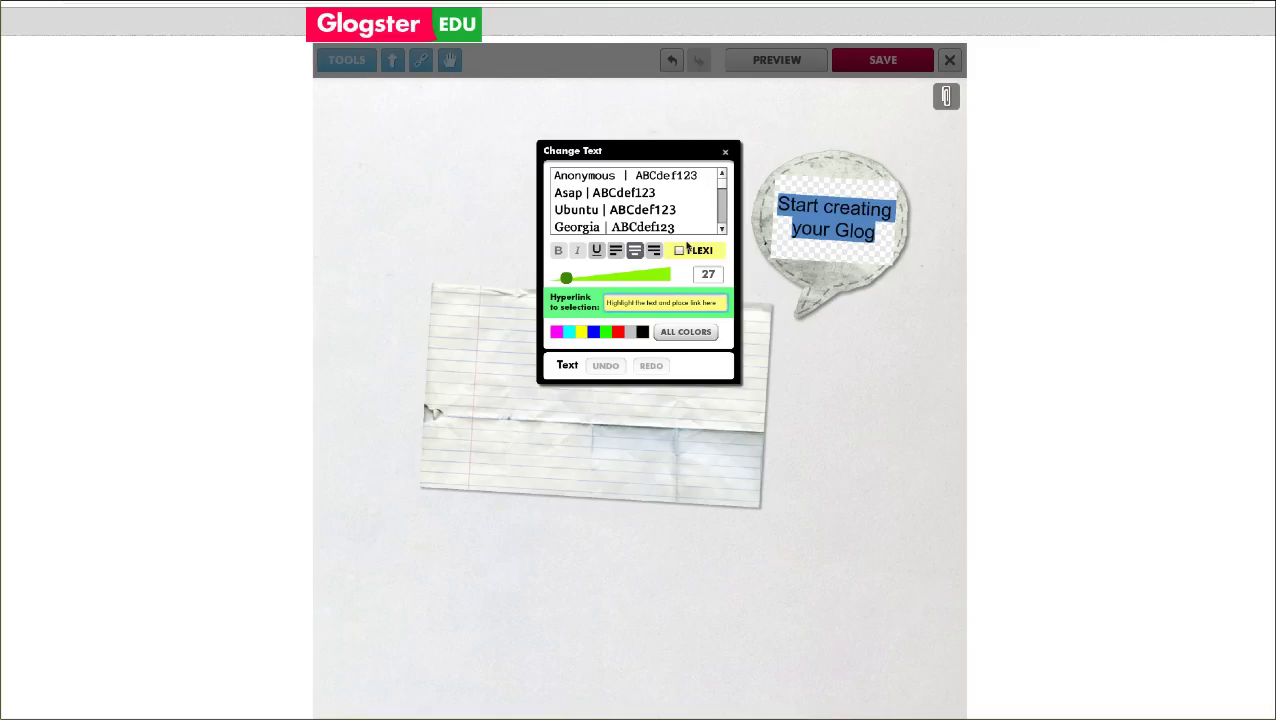
left_click(725, 153)
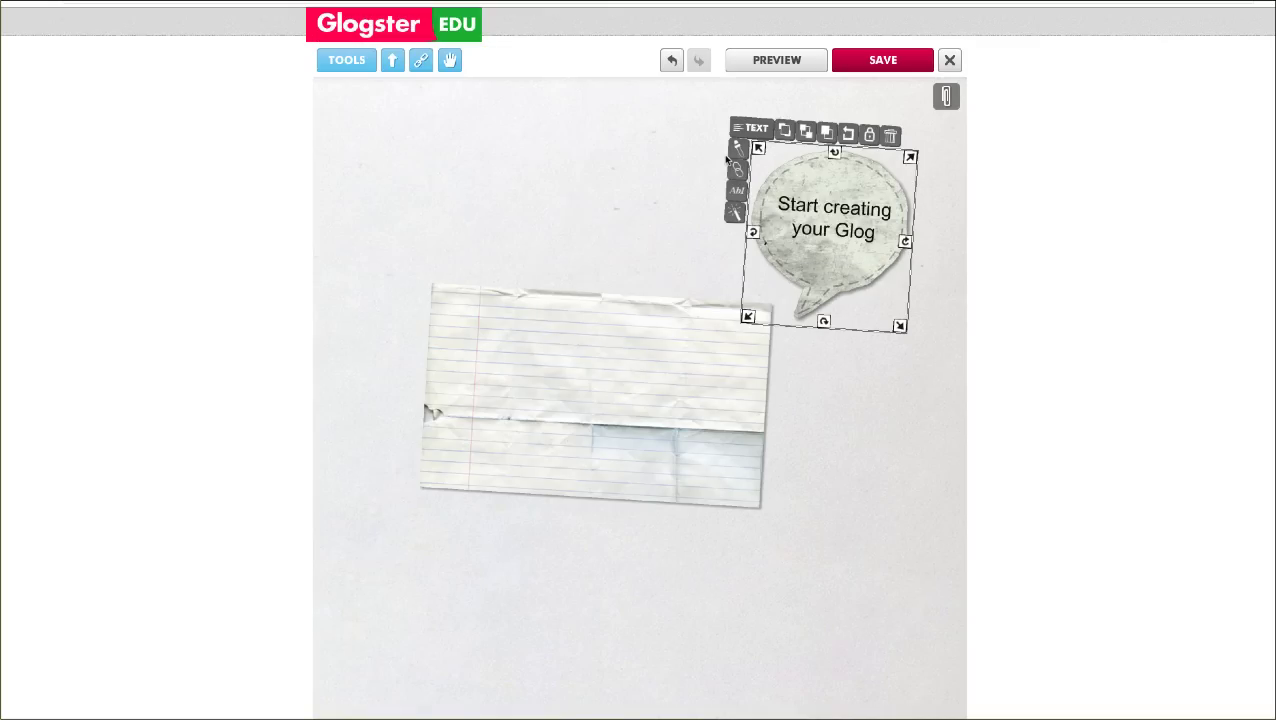
double_click(815, 206)
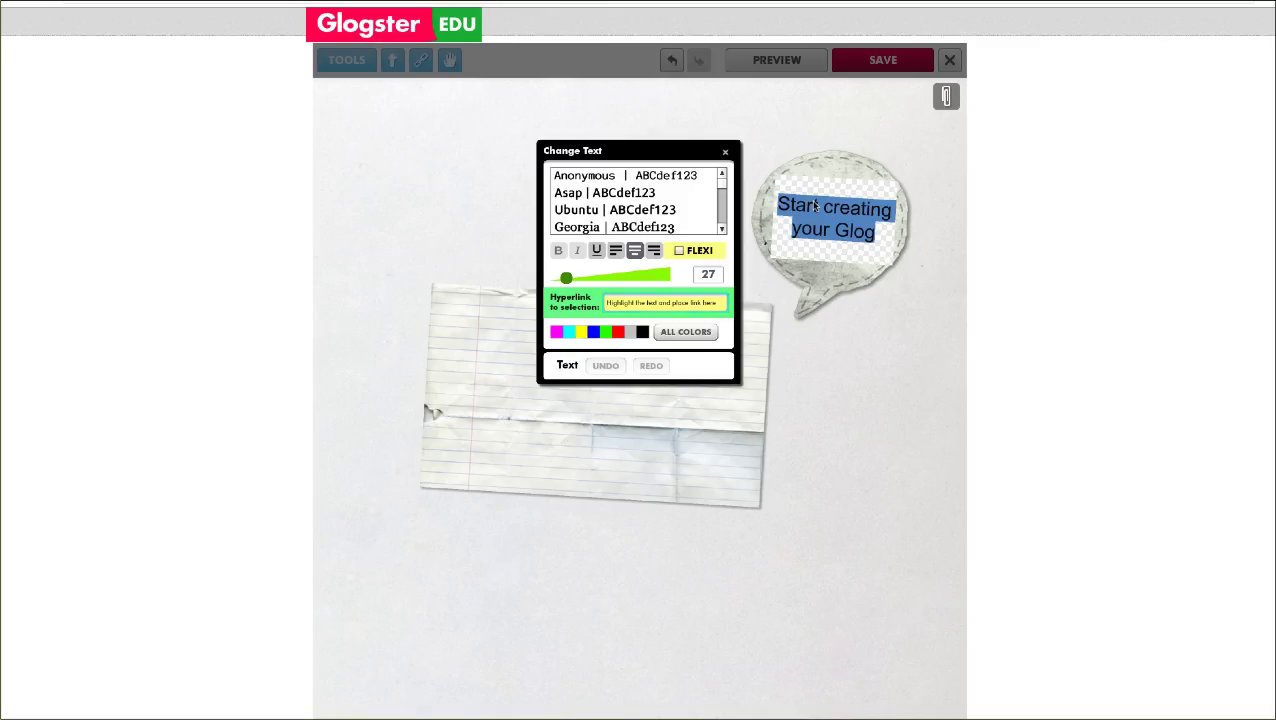
type("Welcome to")
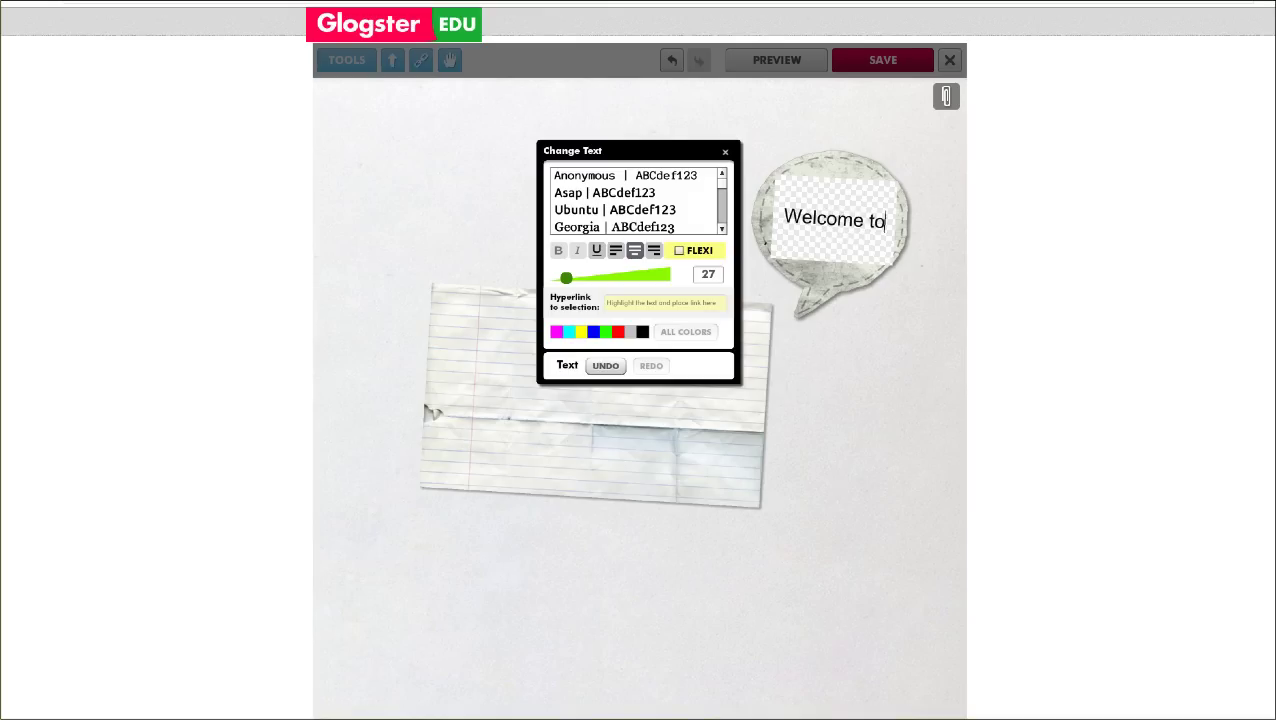
type(" my ")
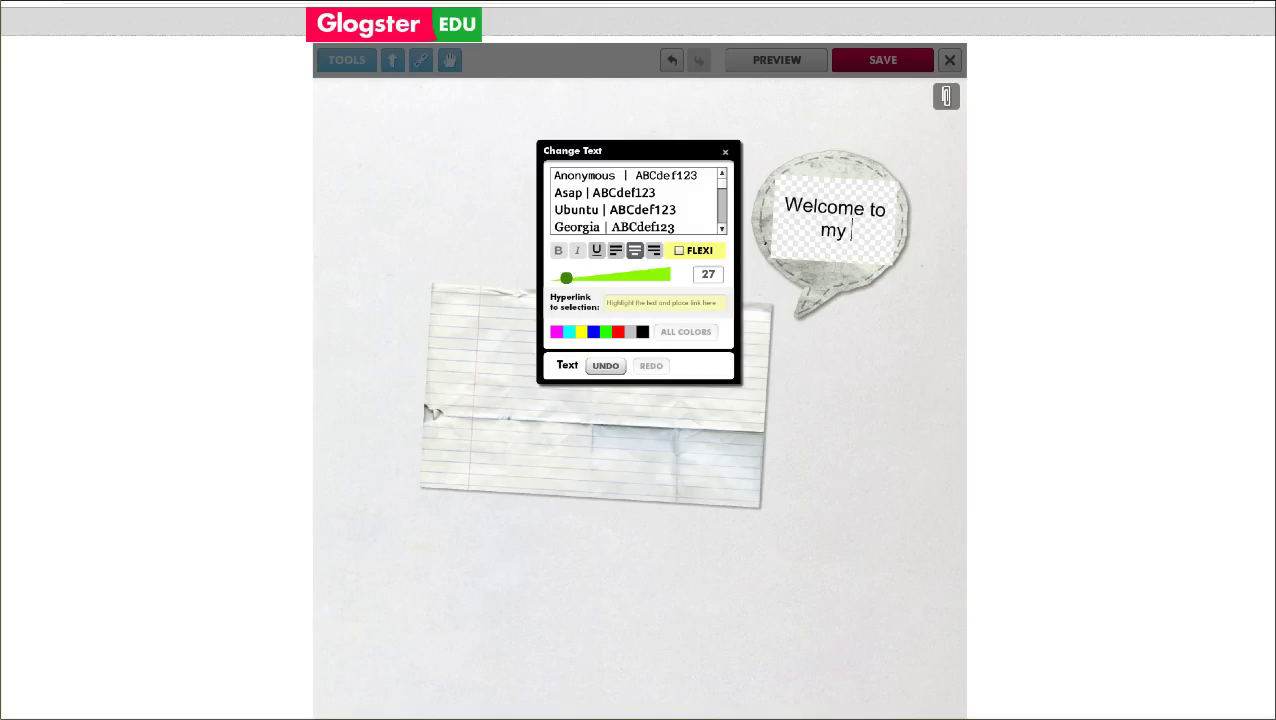
type("first Glo")
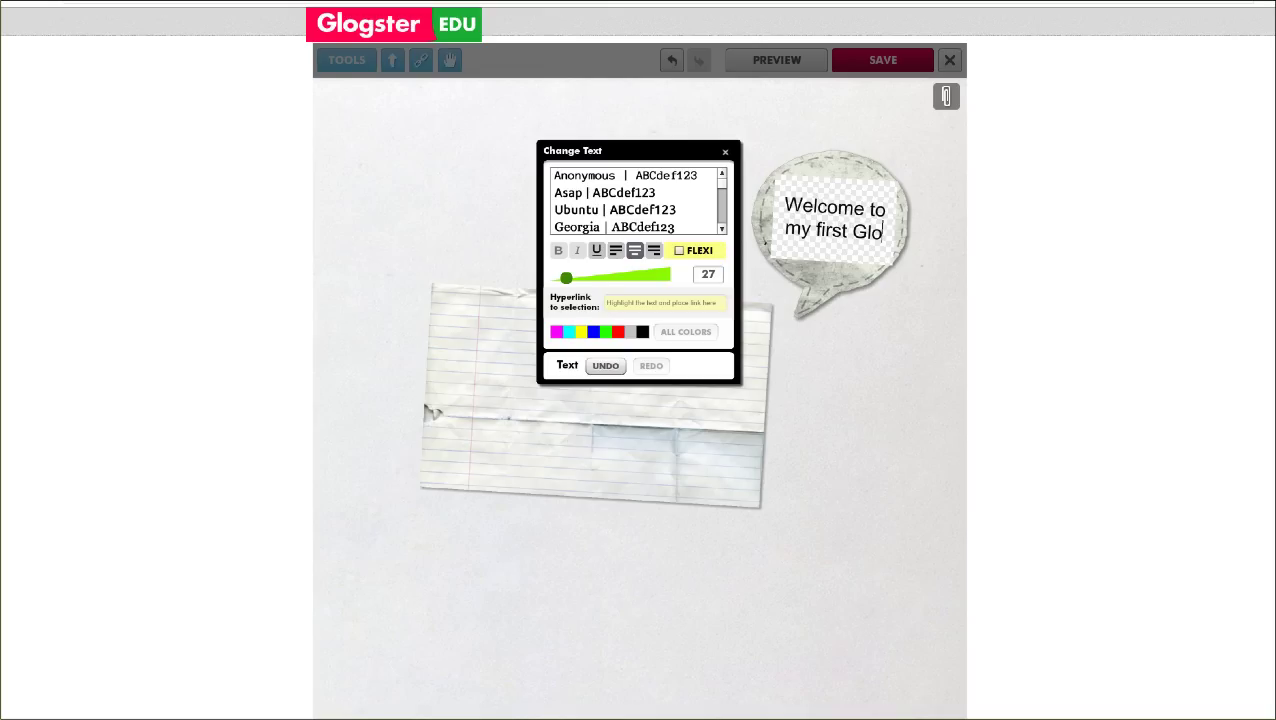
type("g!")
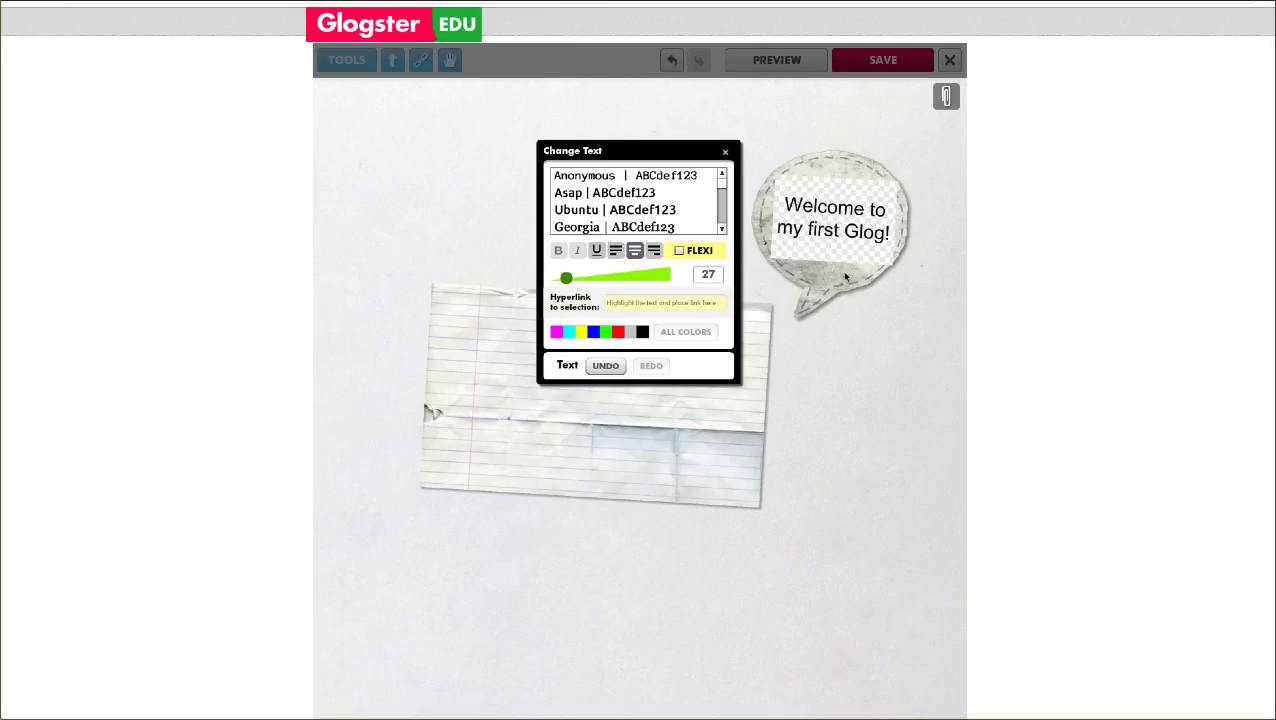
left_click(844, 278)
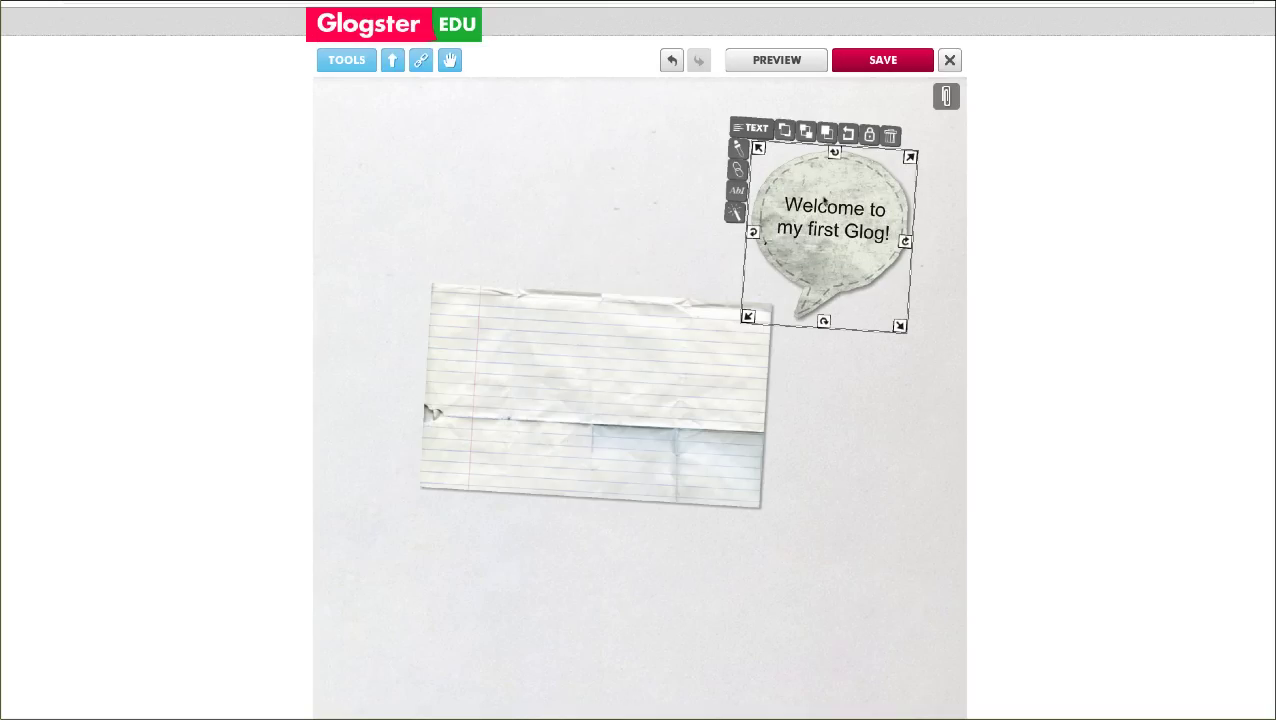
Tuck the welcome bubble into the top-right corner and move the notepaper up-left
left_click_drag(822, 199, 821, 147)
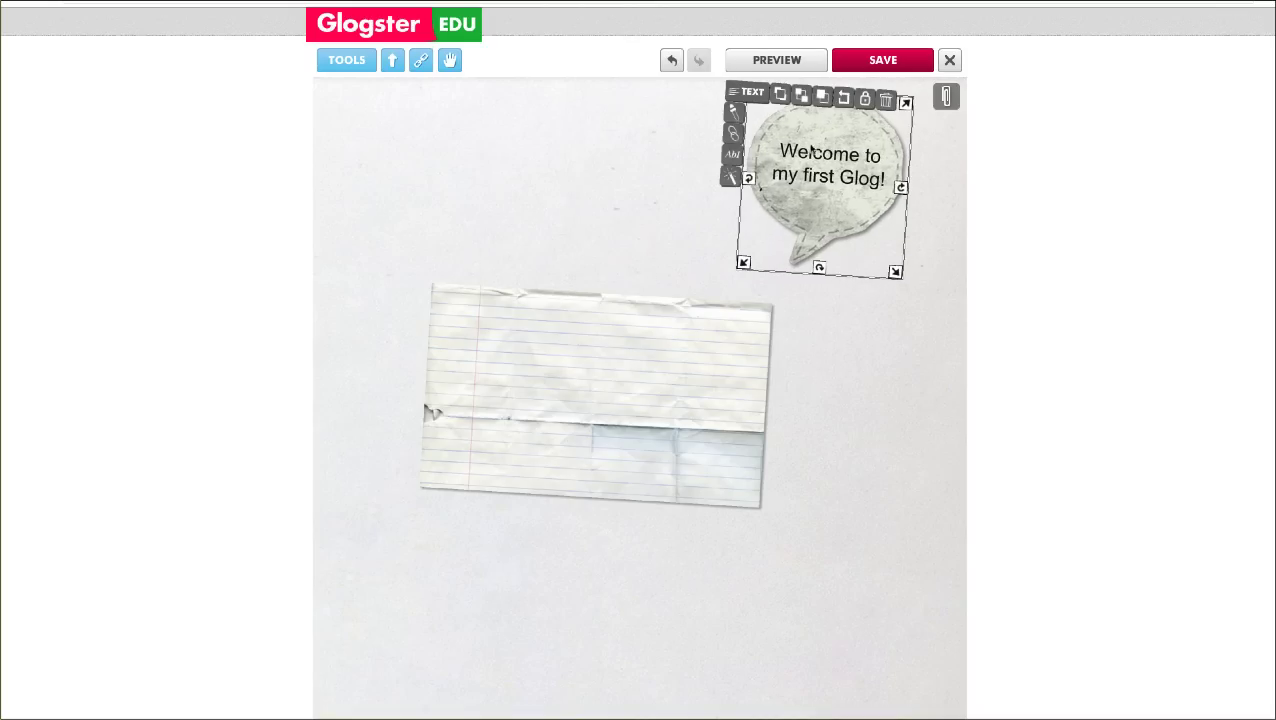
left_click(624, 363)
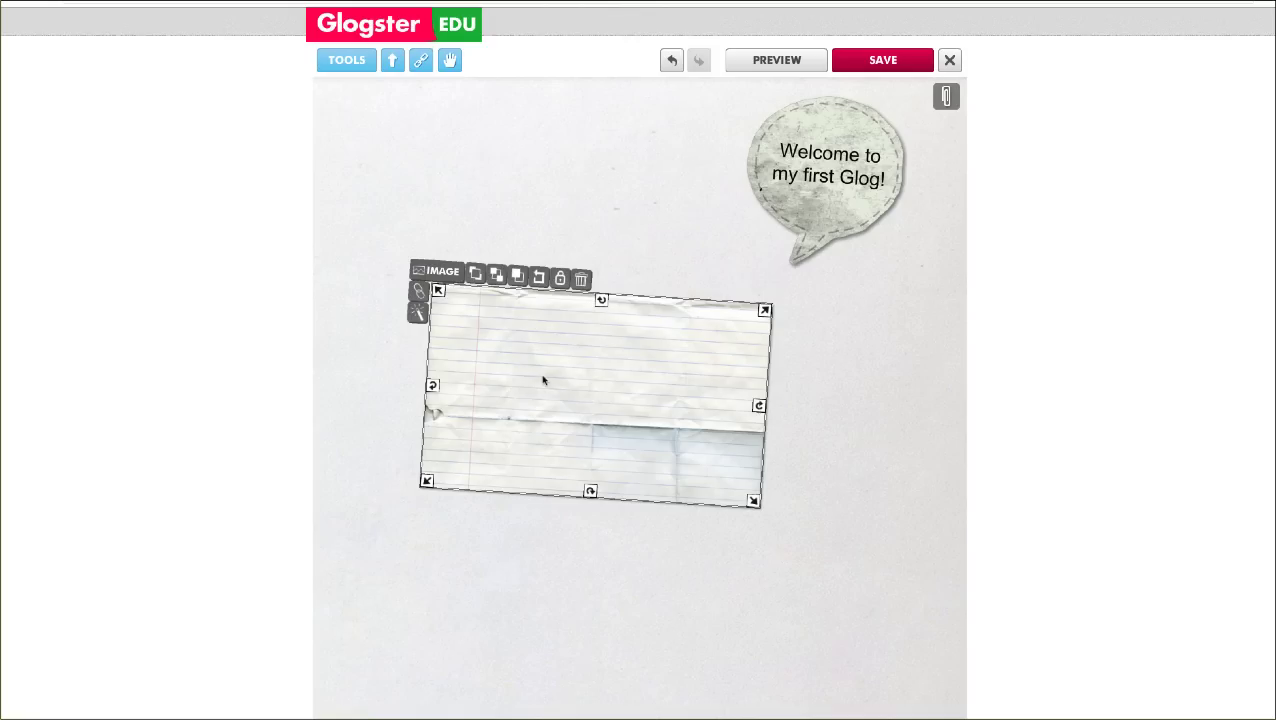
left_click_drag(542, 379, 468, 245)
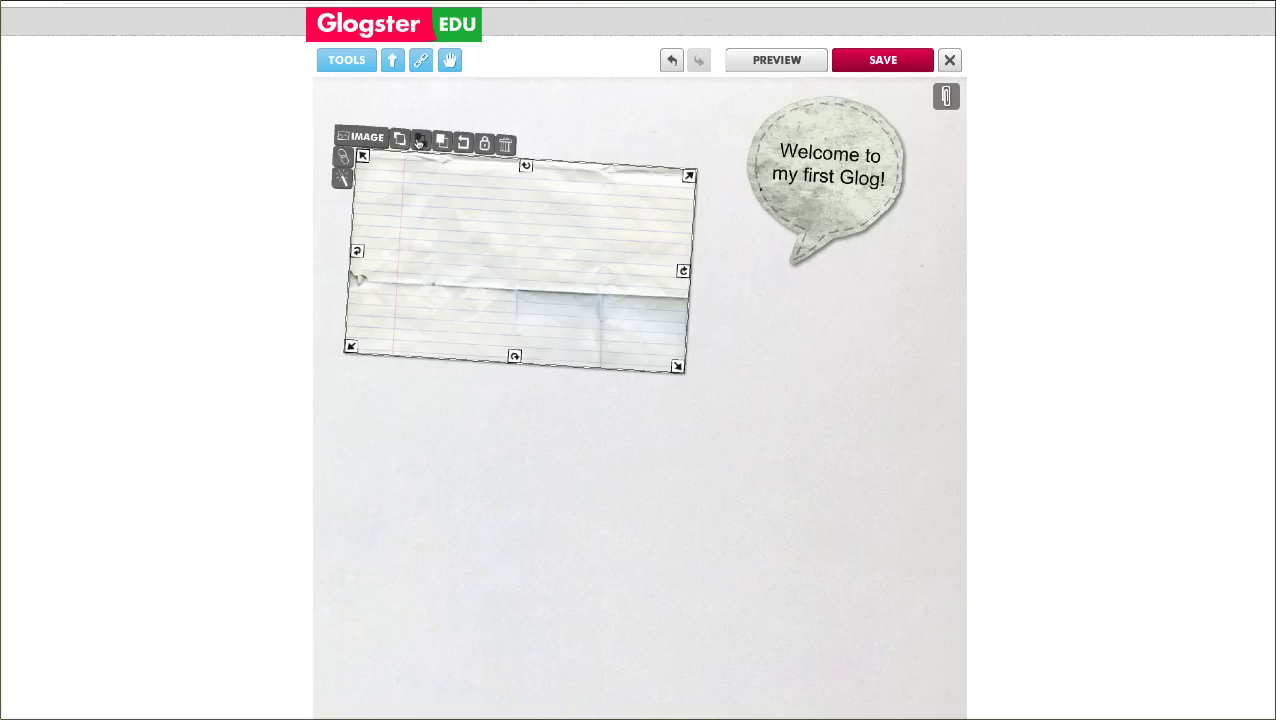
Duplicate the notepaper, straighten the copy, delete the tilted original, and place the copy top-left
left_click(440, 146)
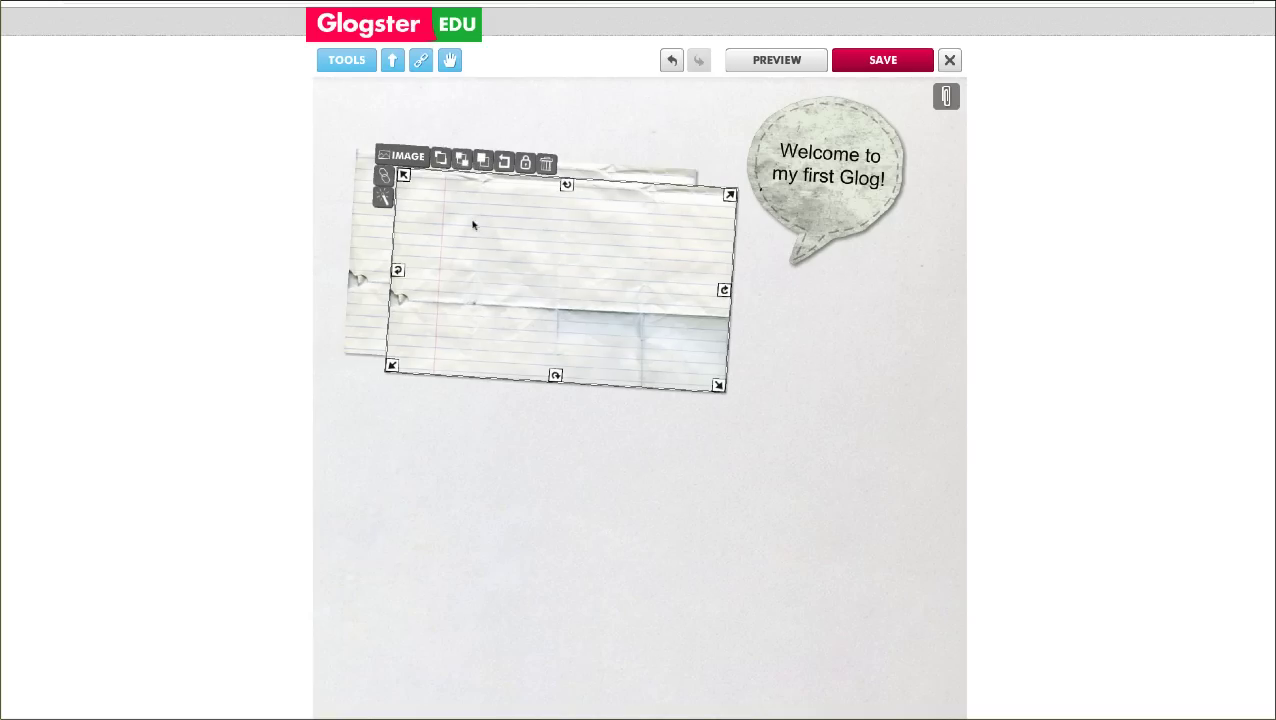
left_click_drag(473, 219, 550, 401)
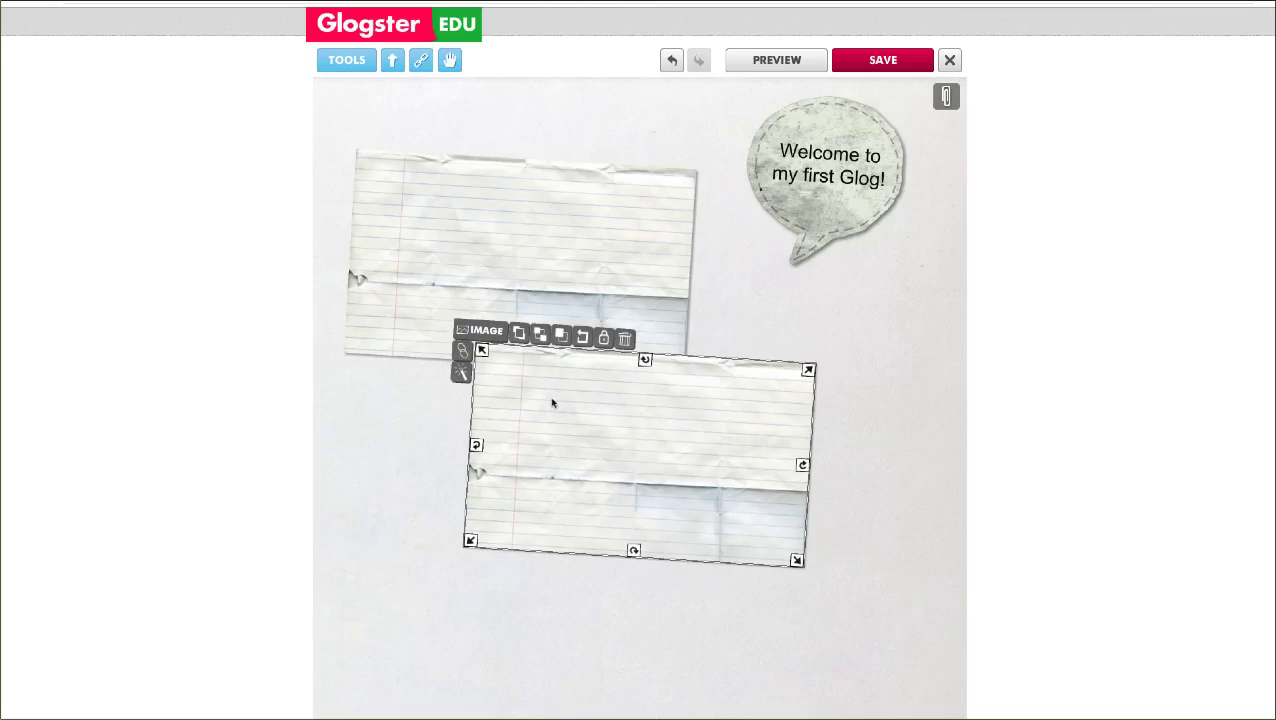
left_click(584, 339)
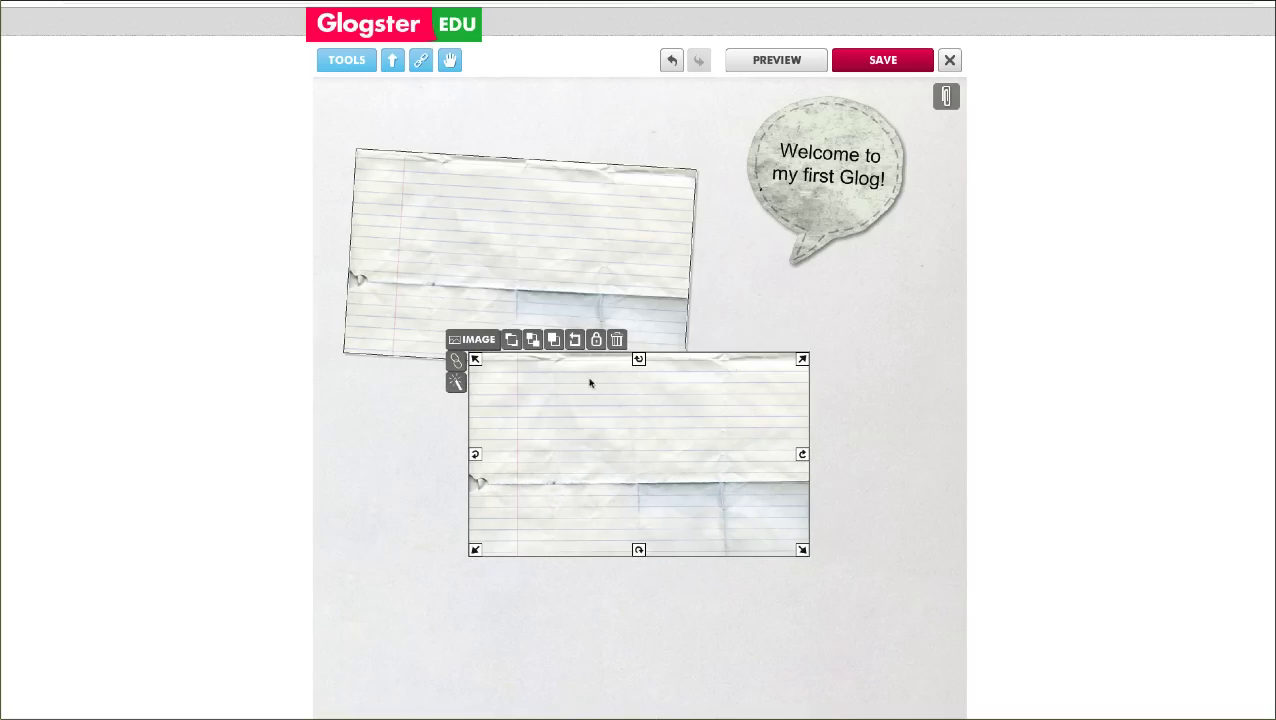
left_click_drag(604, 407, 646, 444)
left_click(543, 251)
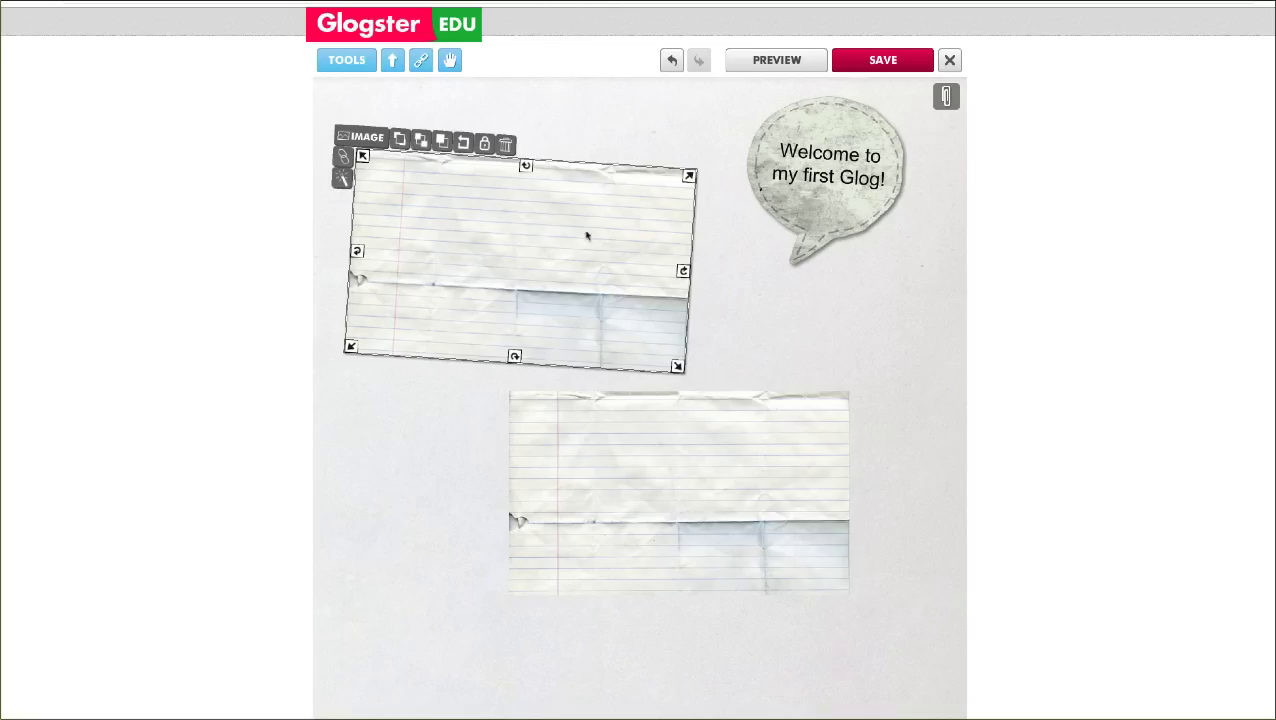
left_click(503, 144)
left_click_drag(618, 483, 476, 236)
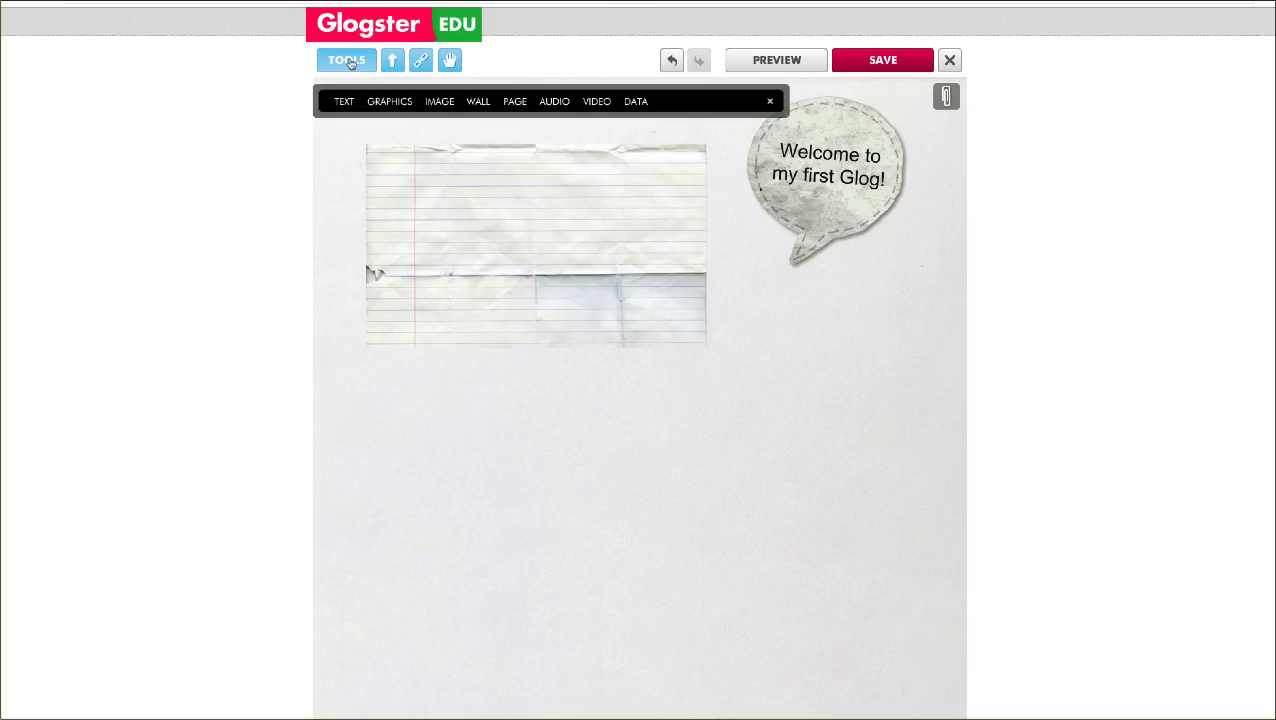
Add the light-blue speech bubble from the Edu text set and enlarge it
left_click(344, 102)
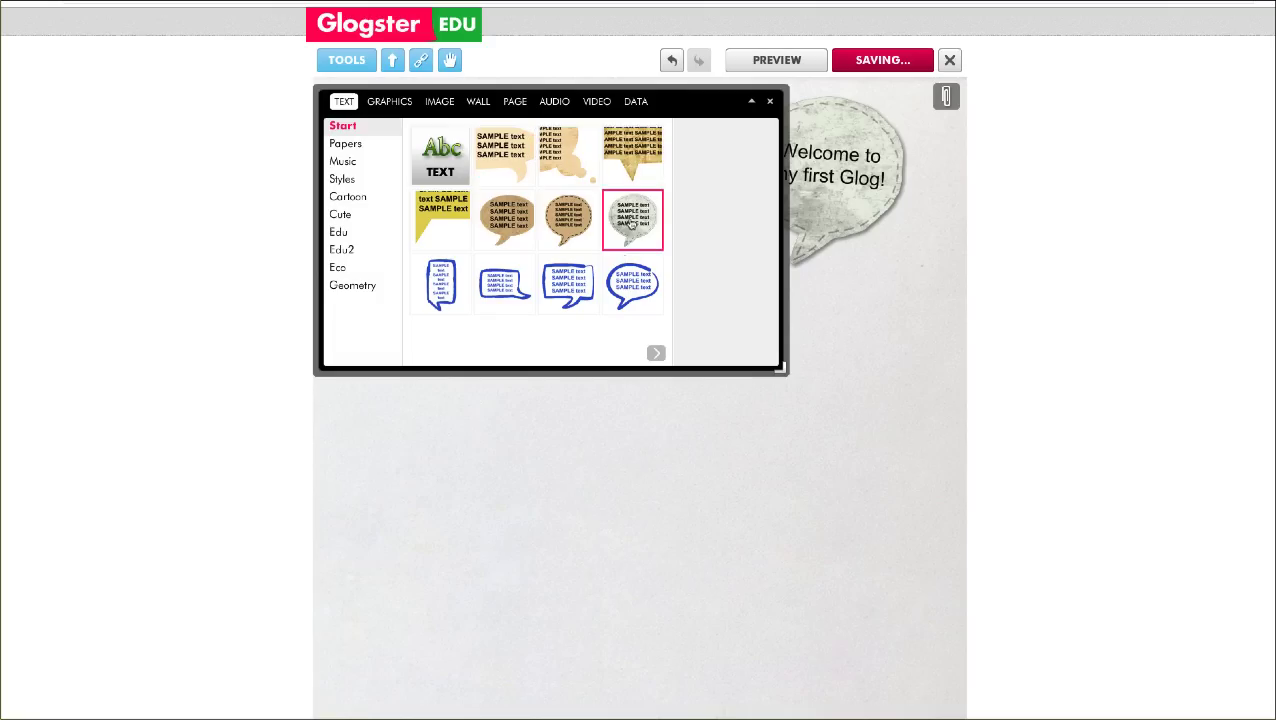
left_click(341, 232)
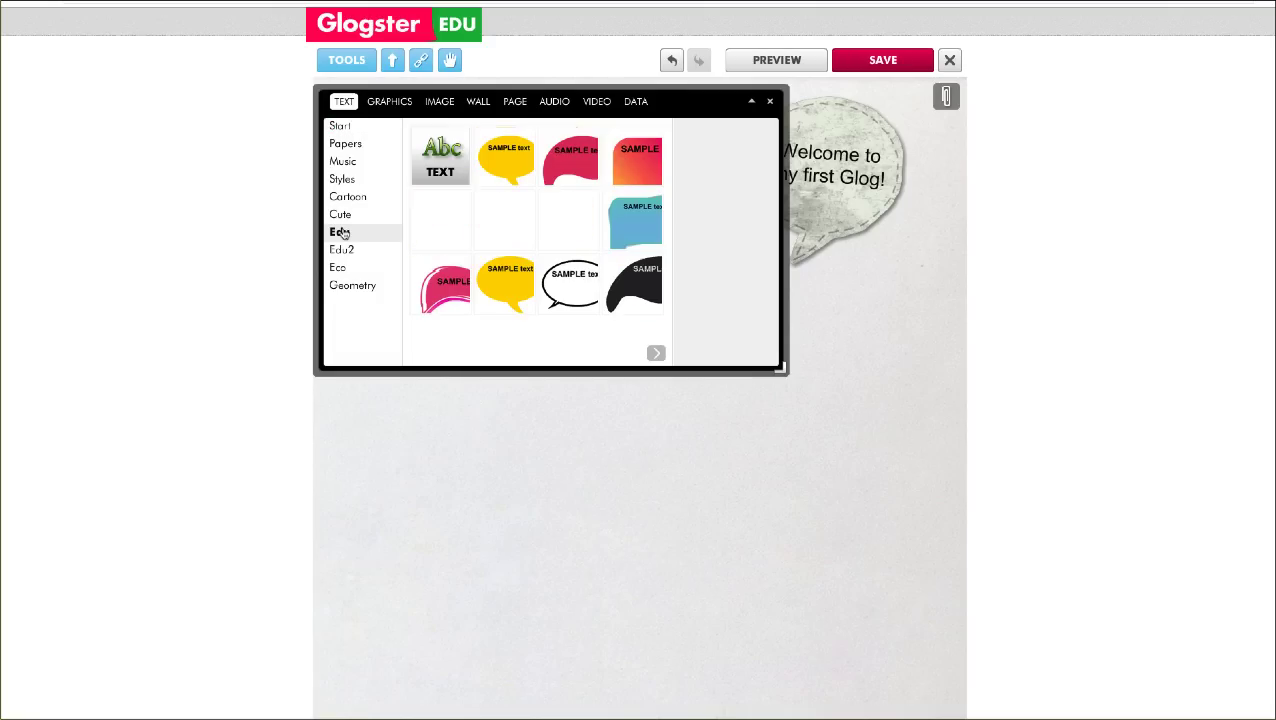
left_click(623, 216)
left_click(716, 346)
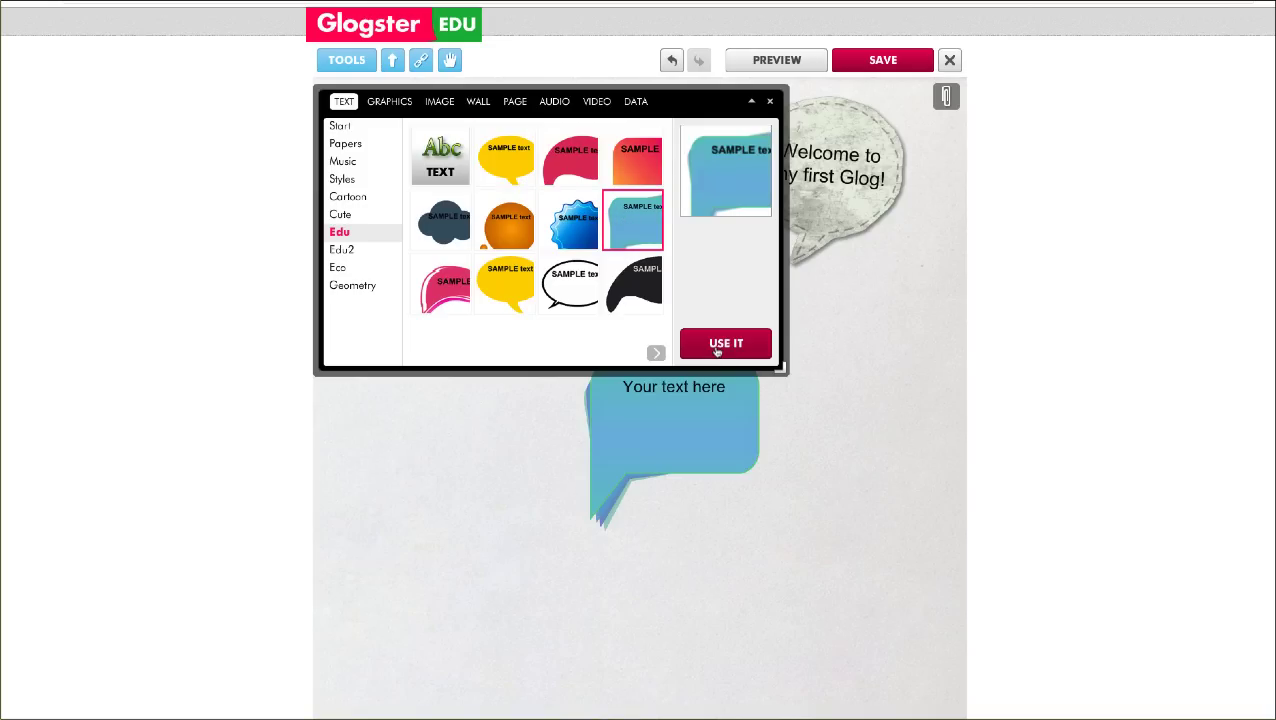
left_click_drag(664, 410, 465, 413)
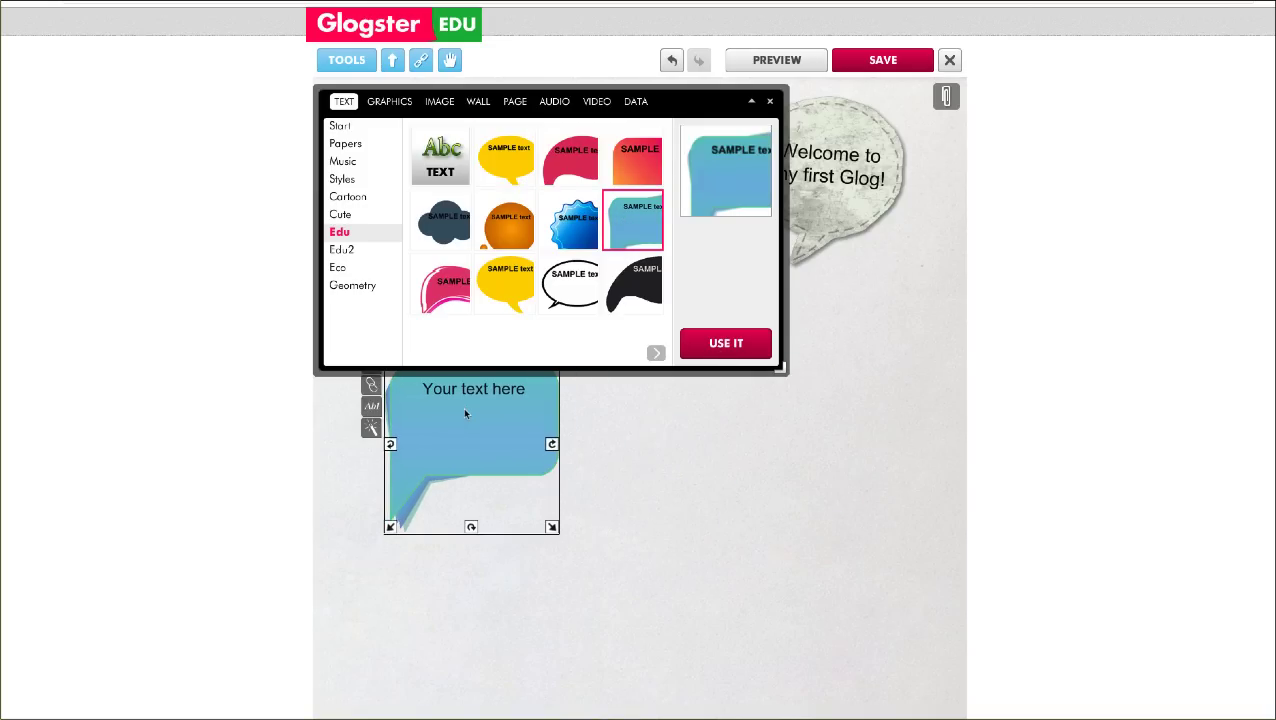
left_click_drag(551, 526, 665, 555)
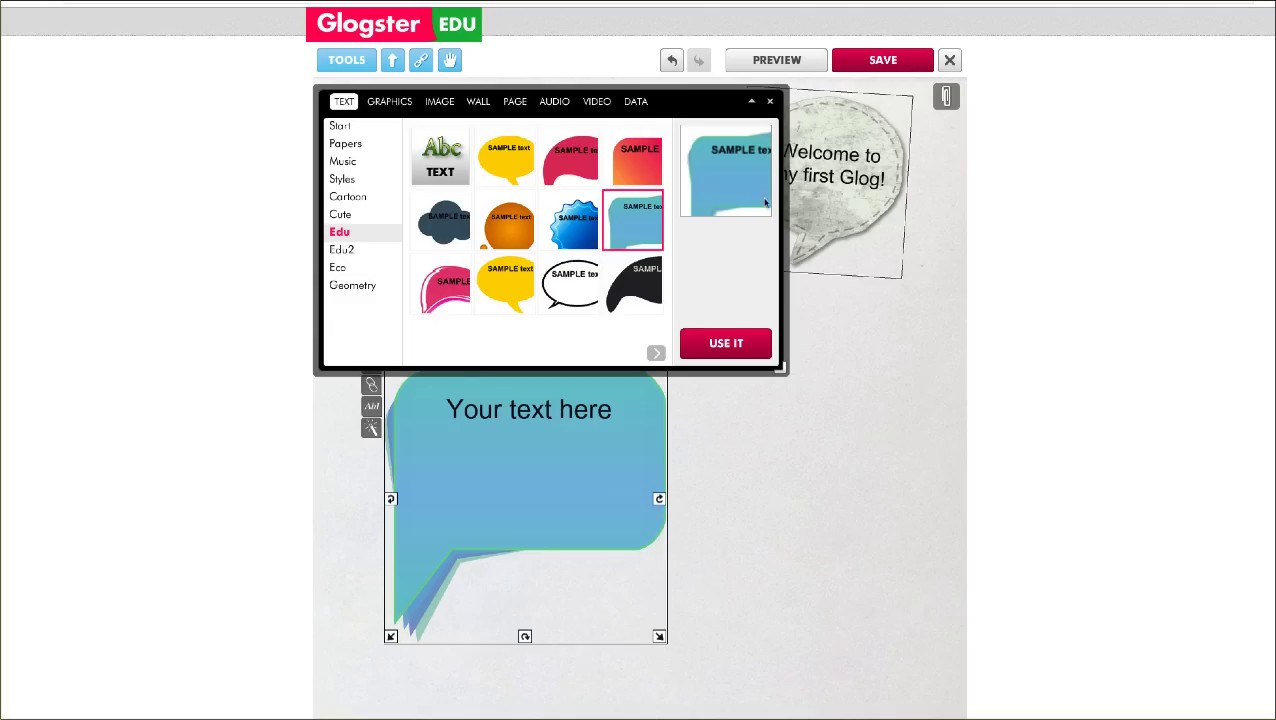
Delete the lined-paper image and move the blue bubble to the page's top-left
right_click(772, 102)
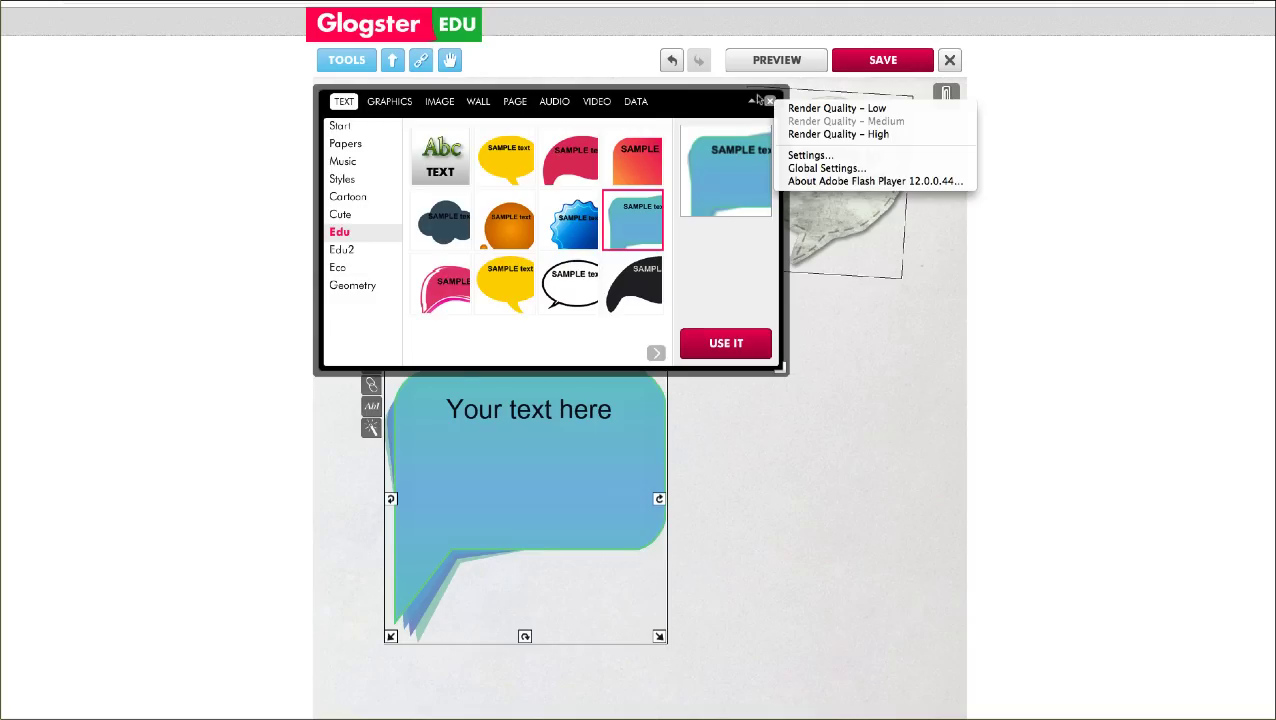
left_click(766, 101)
left_click(768, 101)
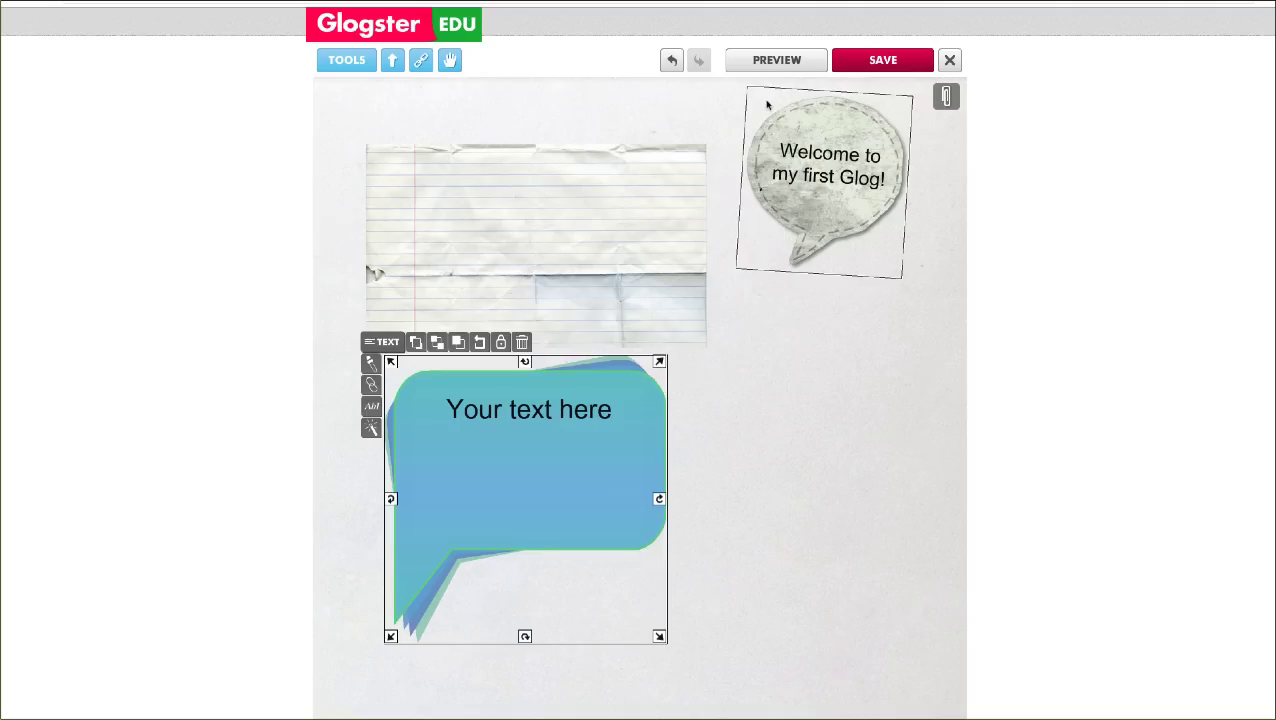
left_click(377, 162)
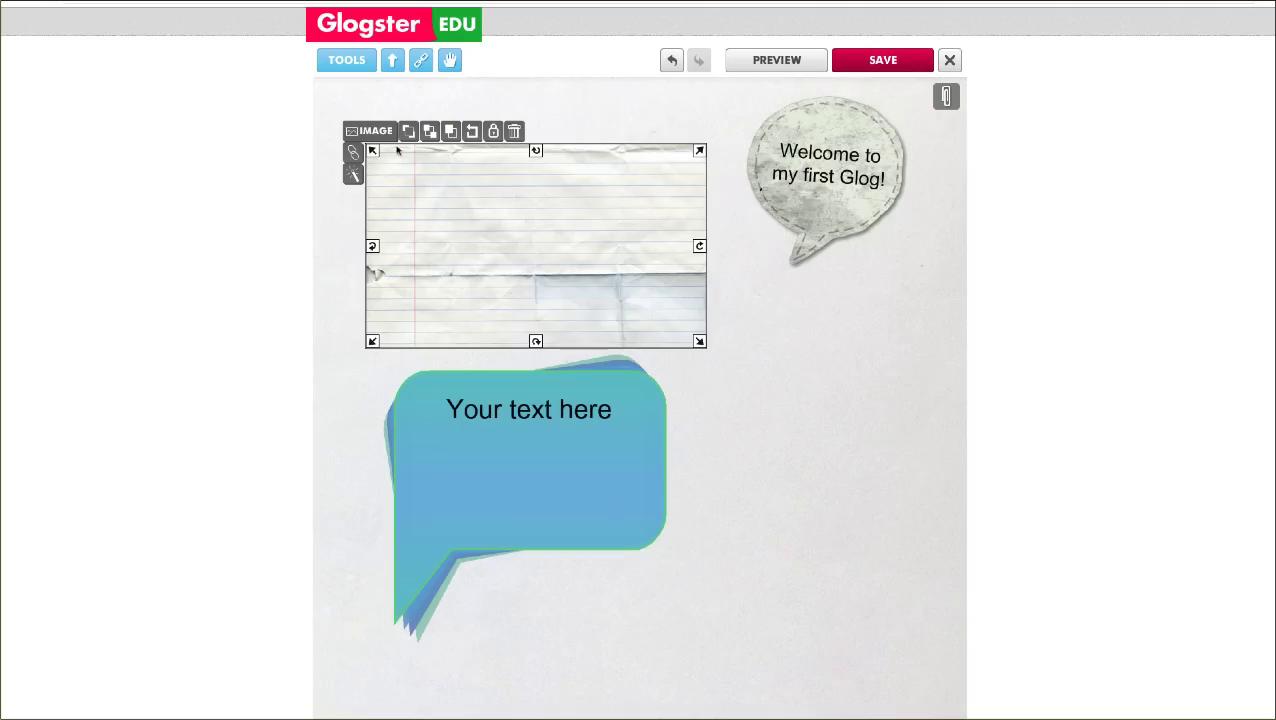
left_click(511, 136)
left_click_drag(560, 480, 542, 295)
left_click(717, 356)
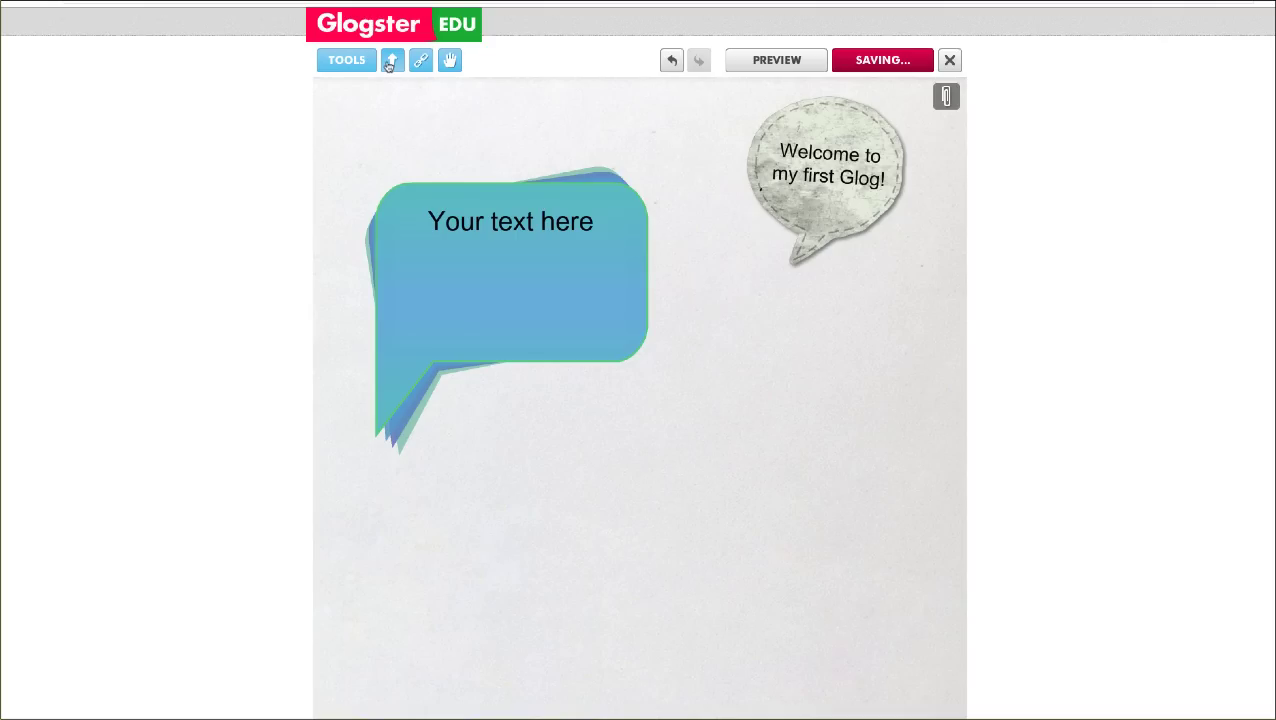
left_click(390, 61)
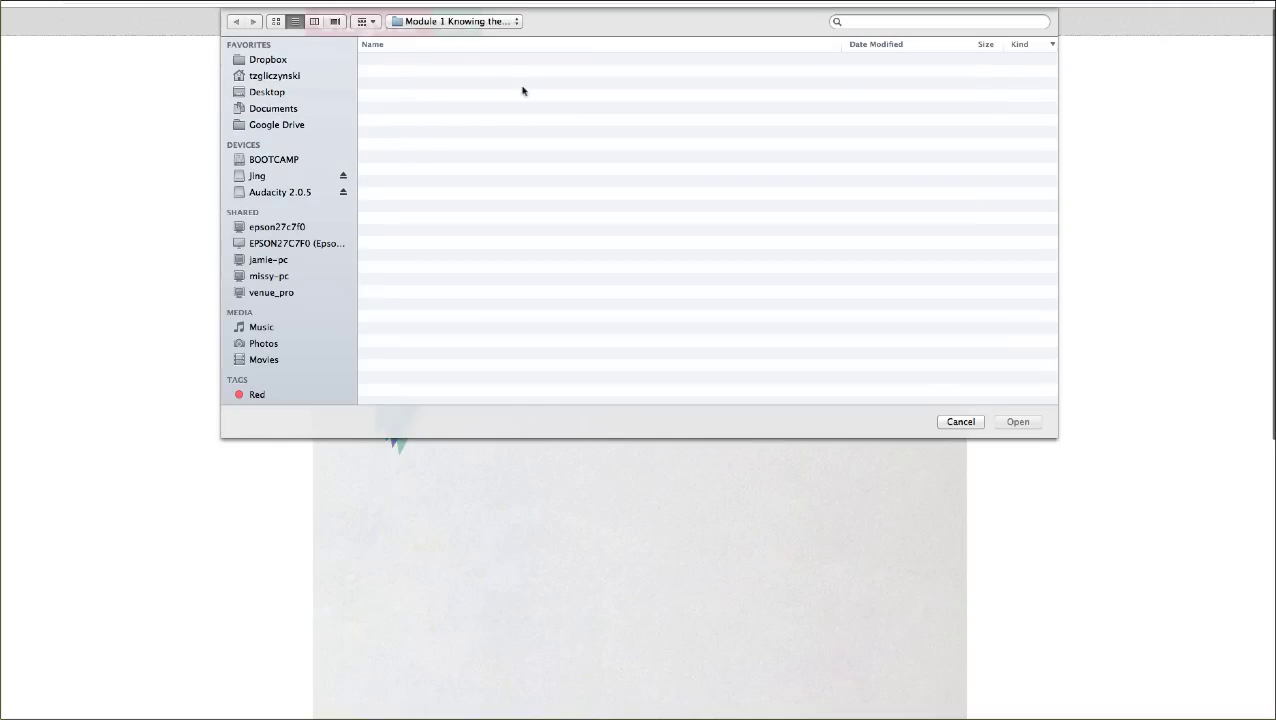
left_click(275, 128)
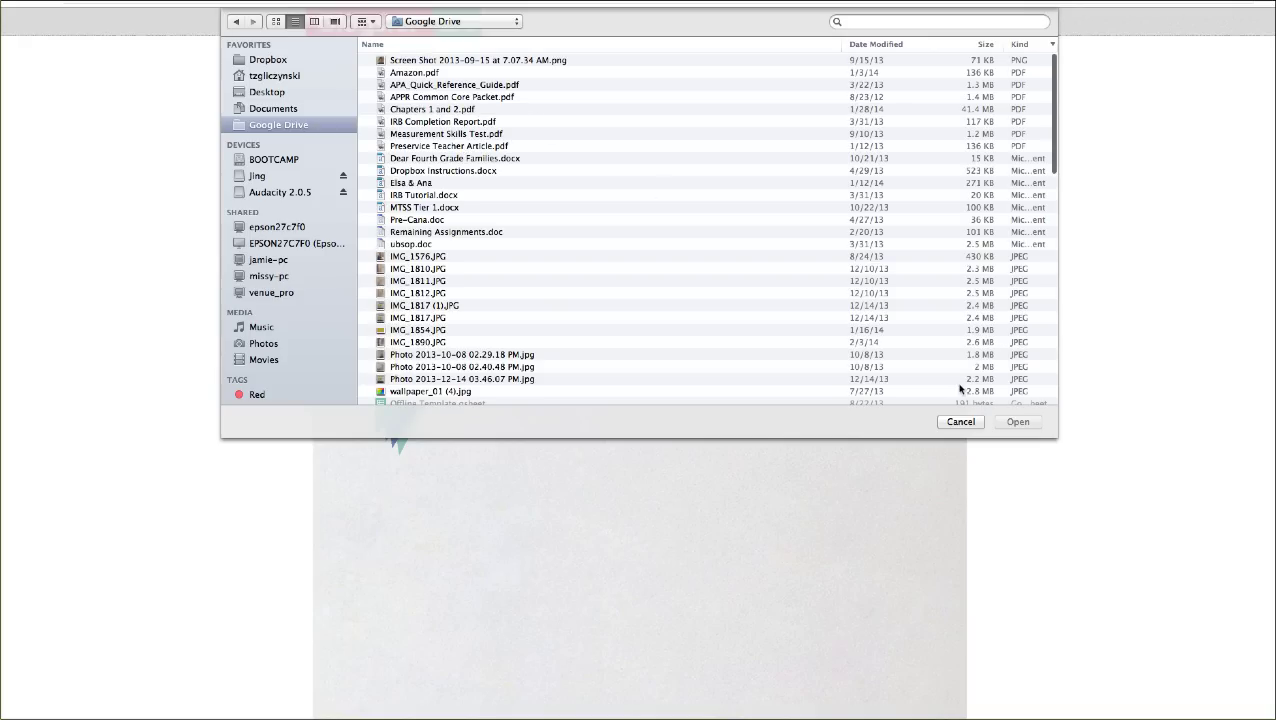
left_click(961, 422)
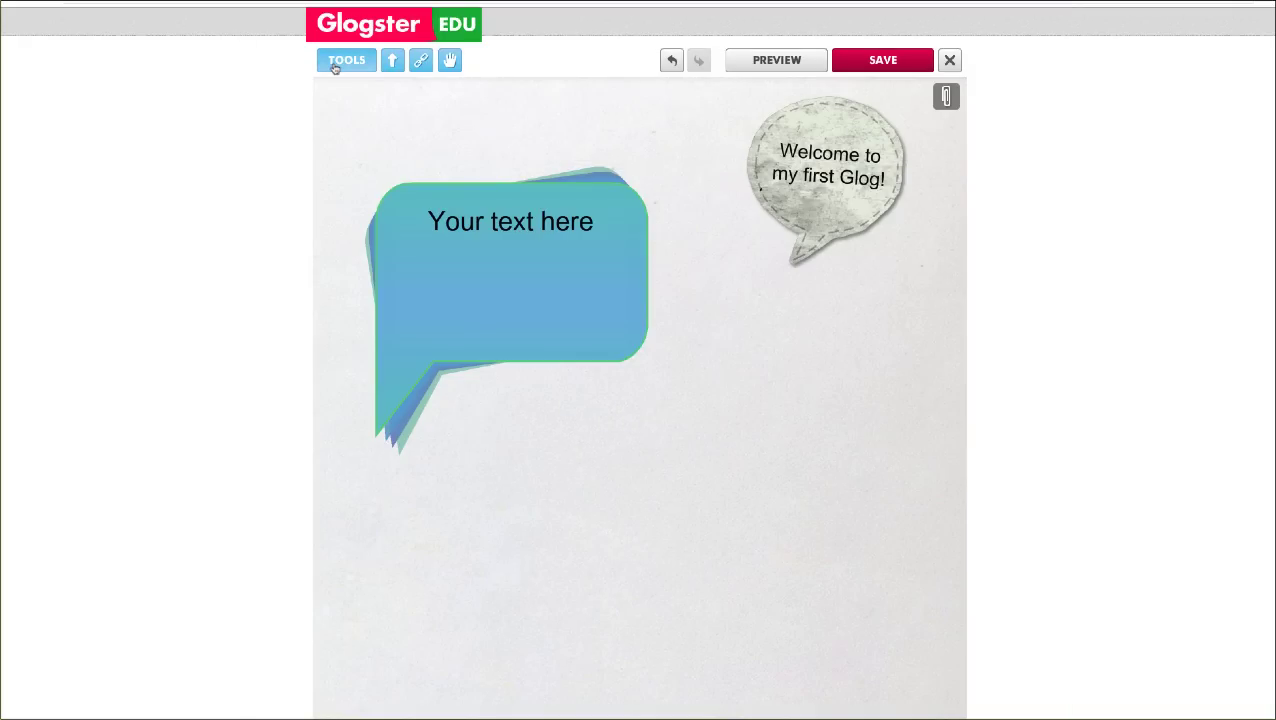
left_click(335, 68)
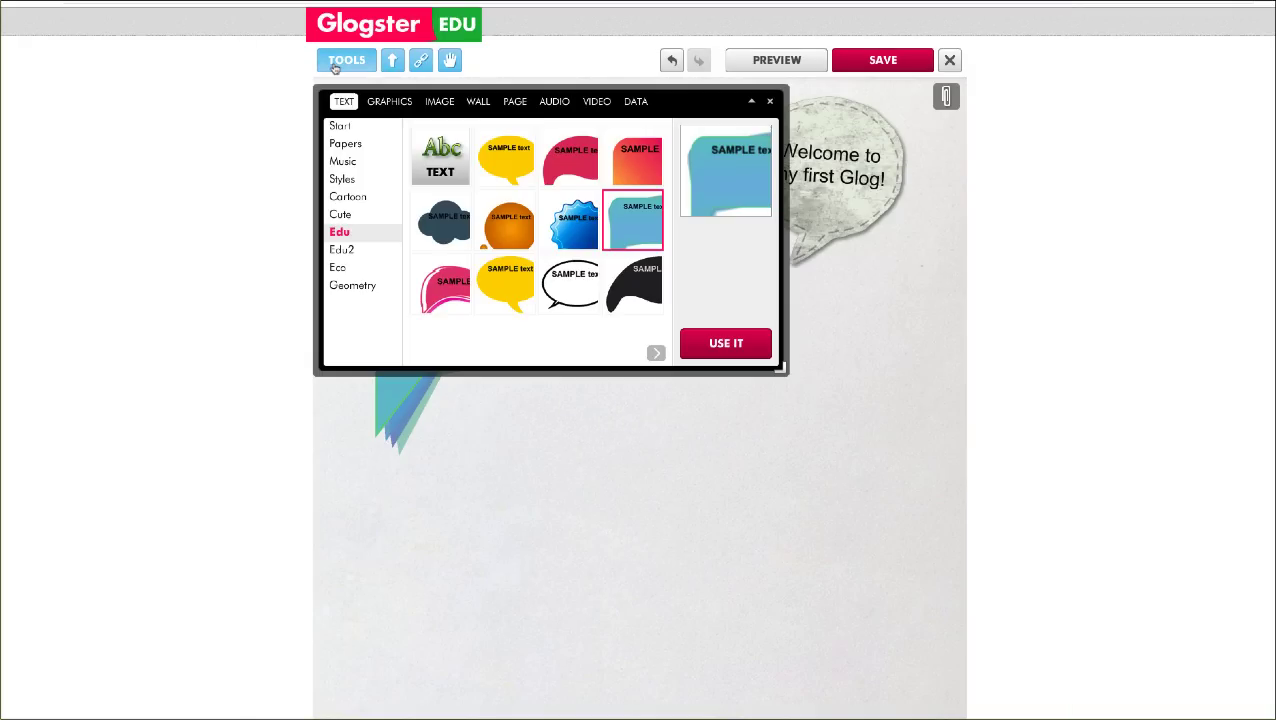
Apply the brown dotted wallpaper from the WALL Gallery's Edu folder as the glog background
left_click(392, 103)
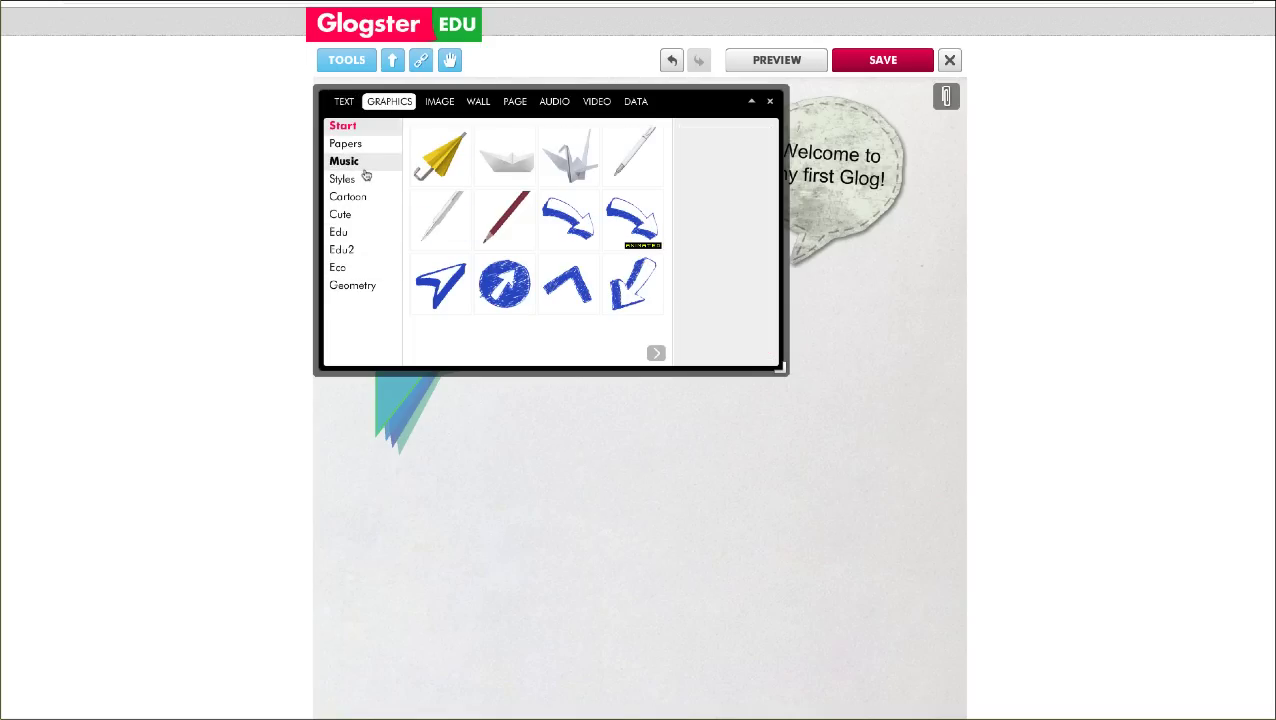
left_click(437, 105)
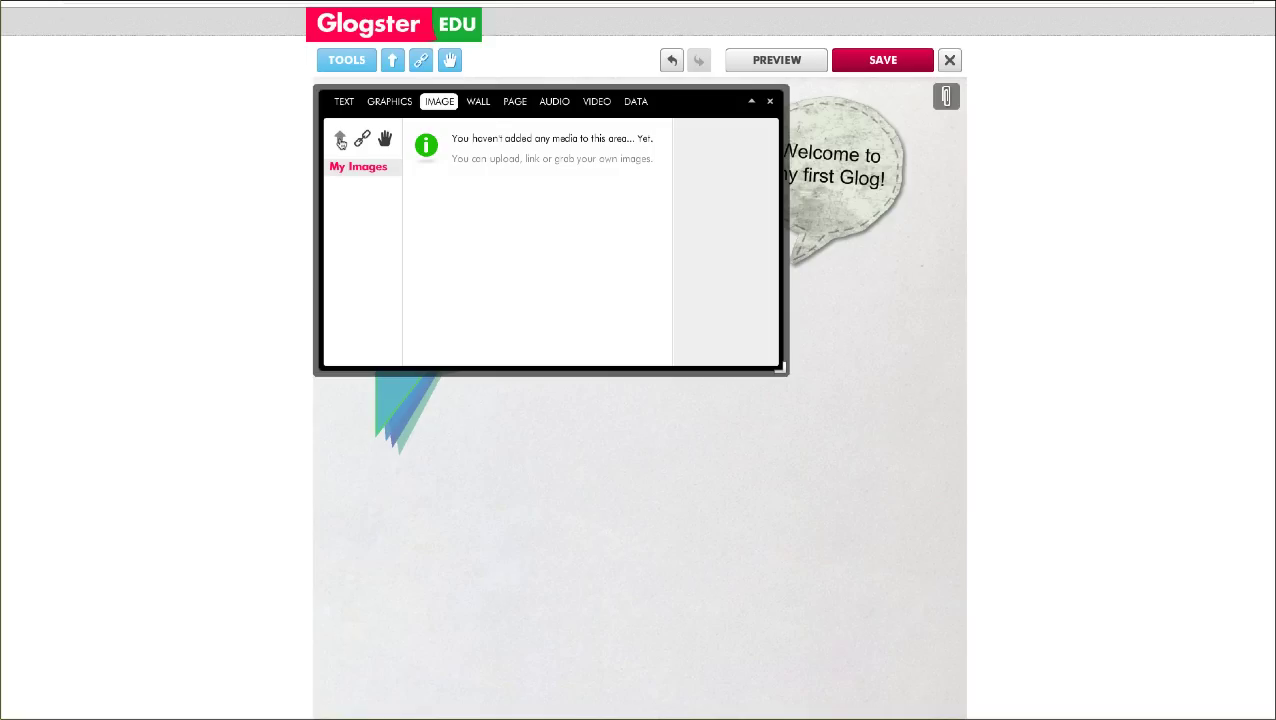
left_click(479, 103)
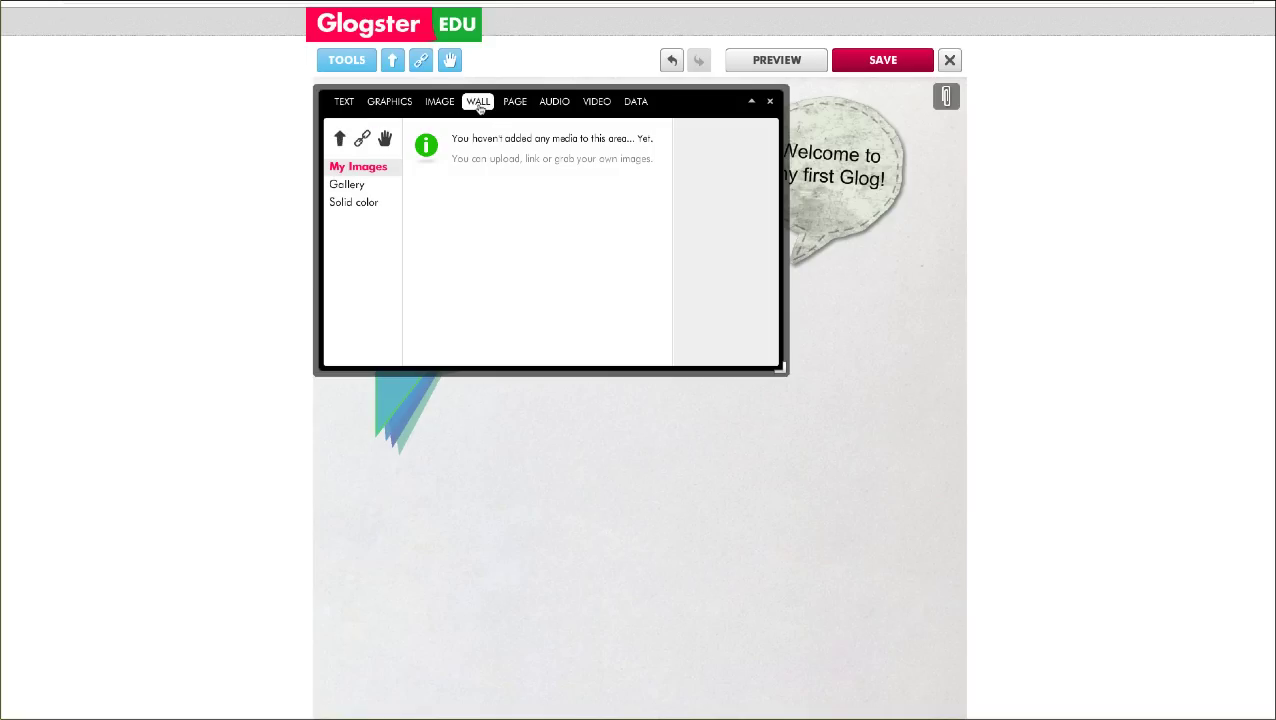
left_click(349, 186)
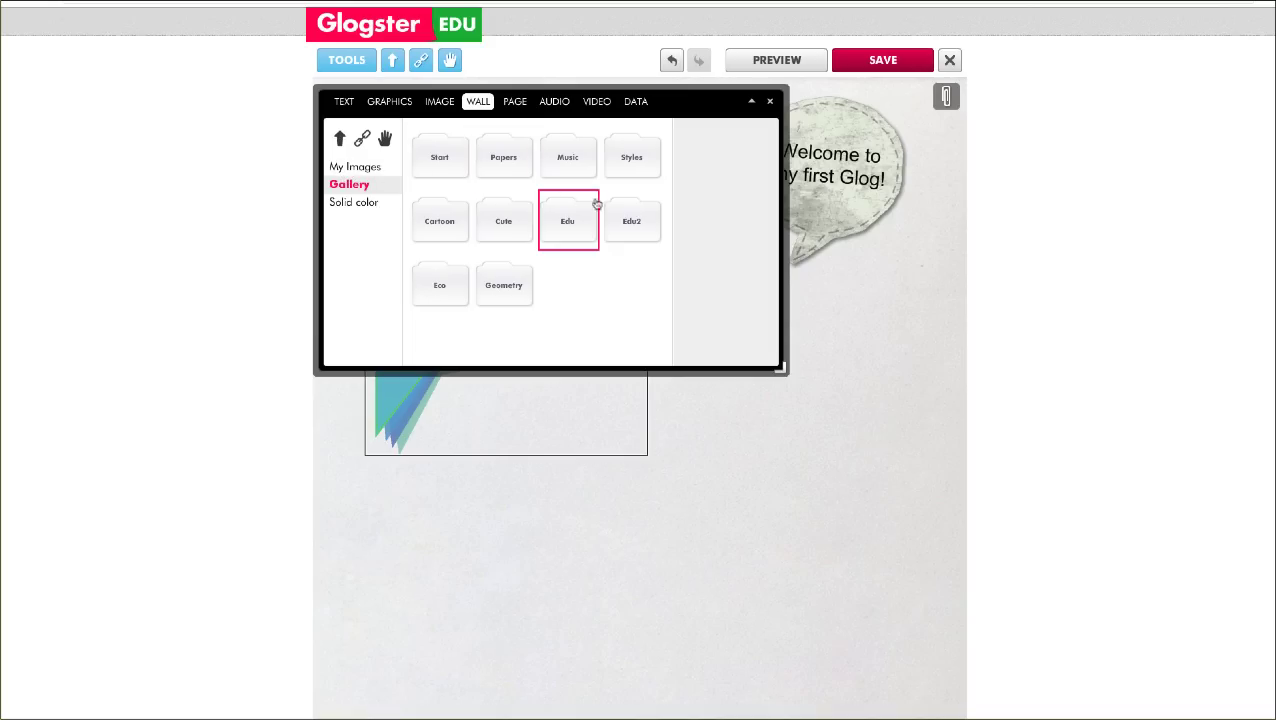
left_click(570, 219)
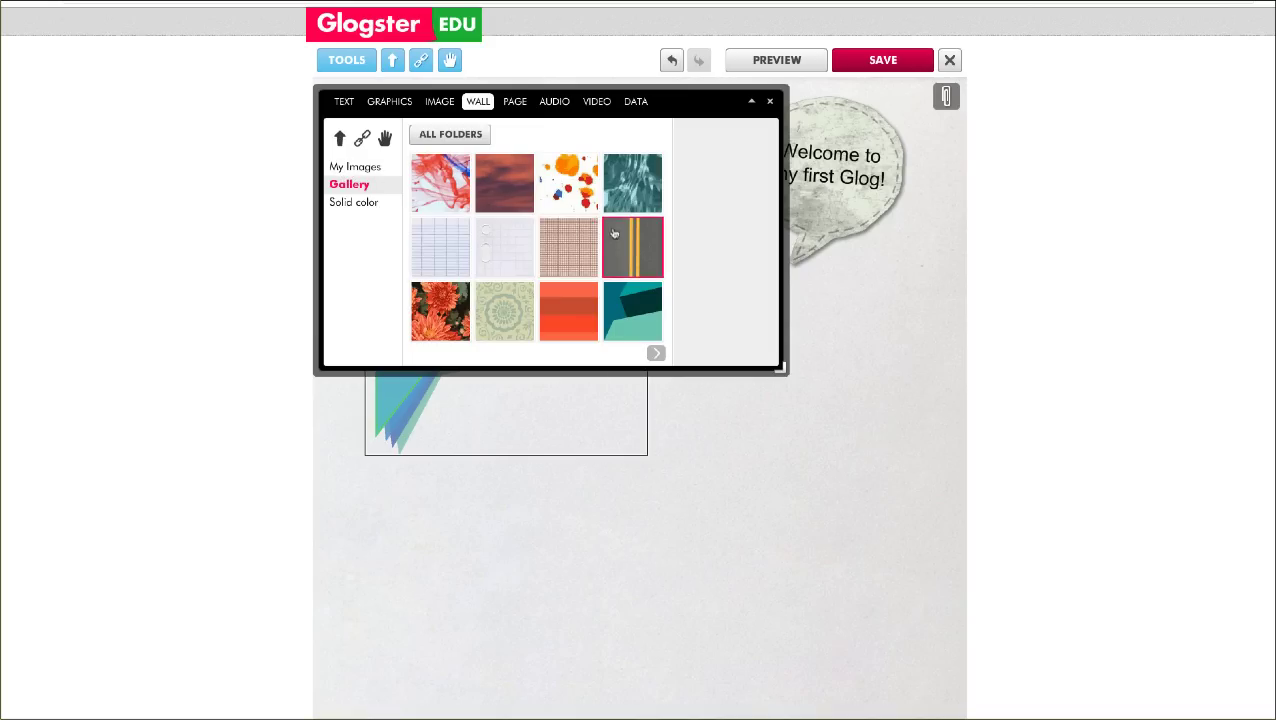
scroll(570, 320, "down", 1)
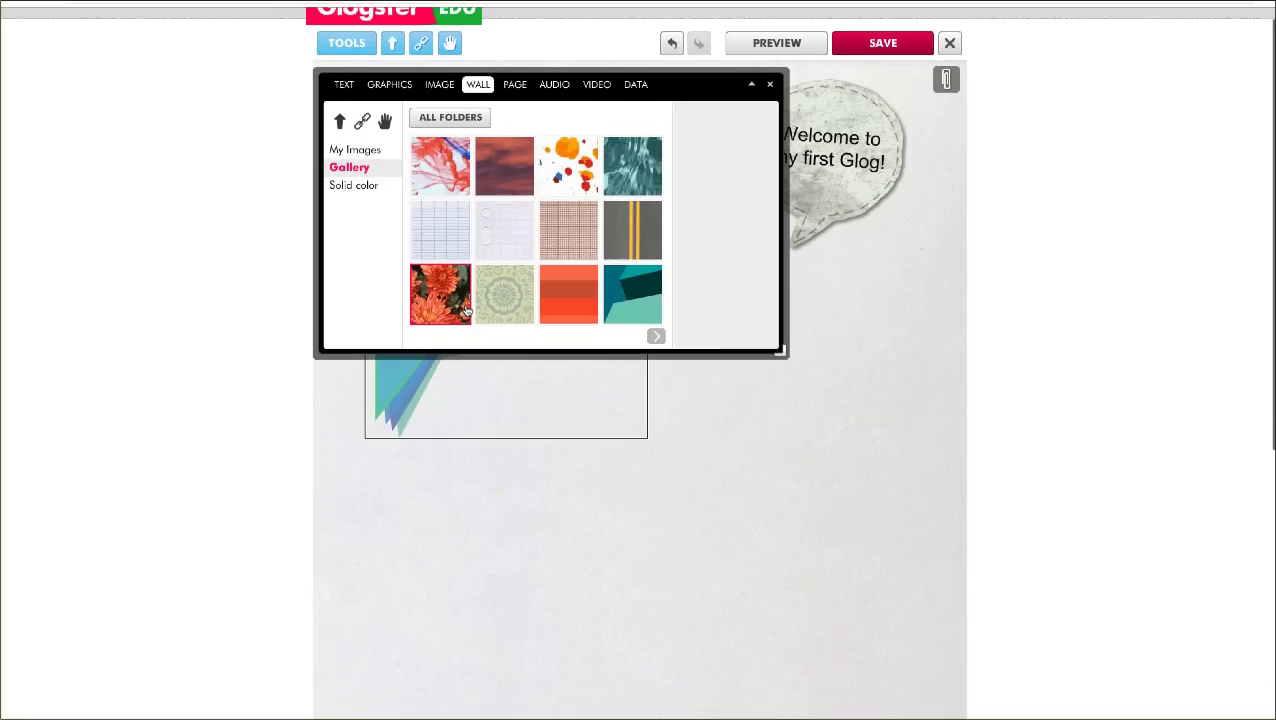
left_click(655, 329)
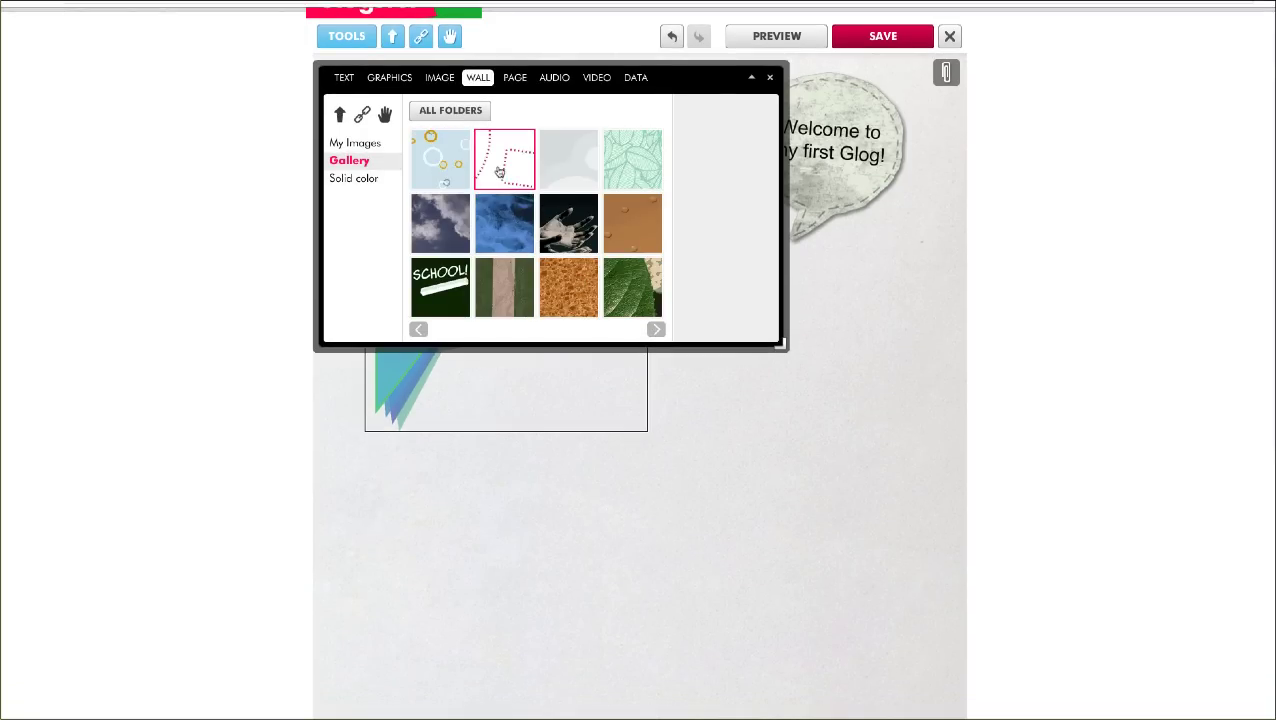
left_click(622, 218)
left_click(713, 320)
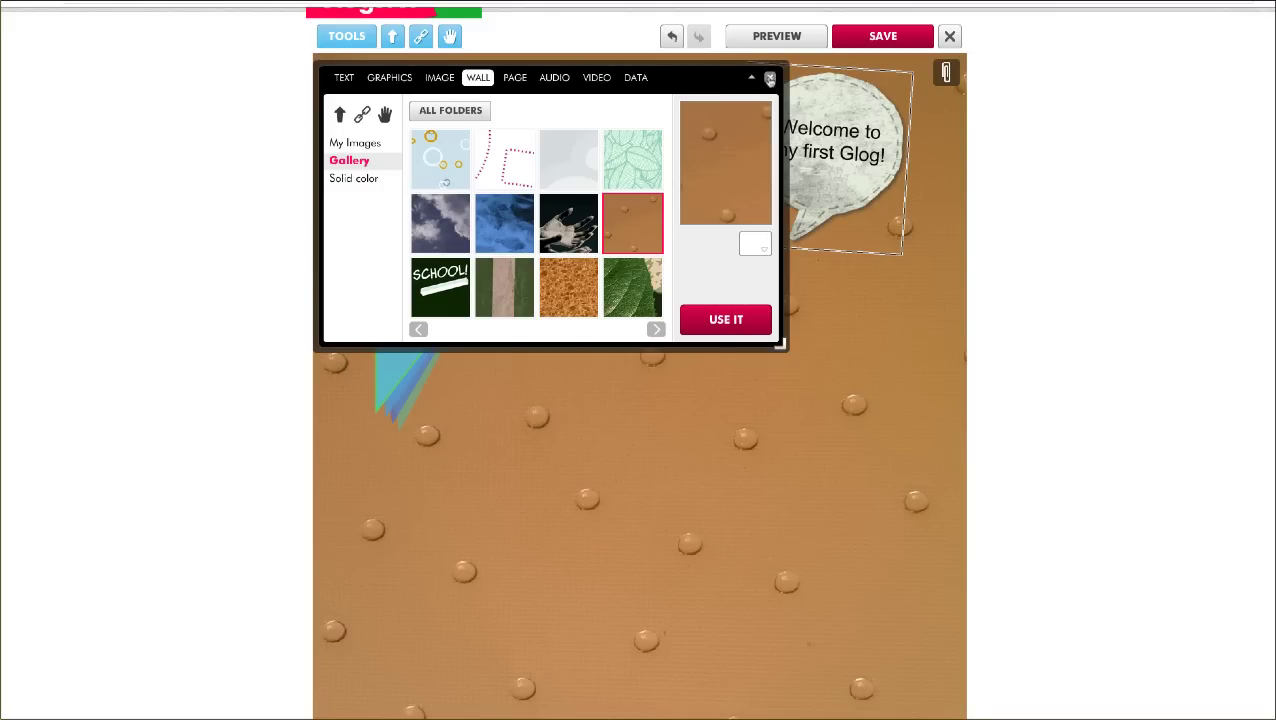
left_click(513, 78)
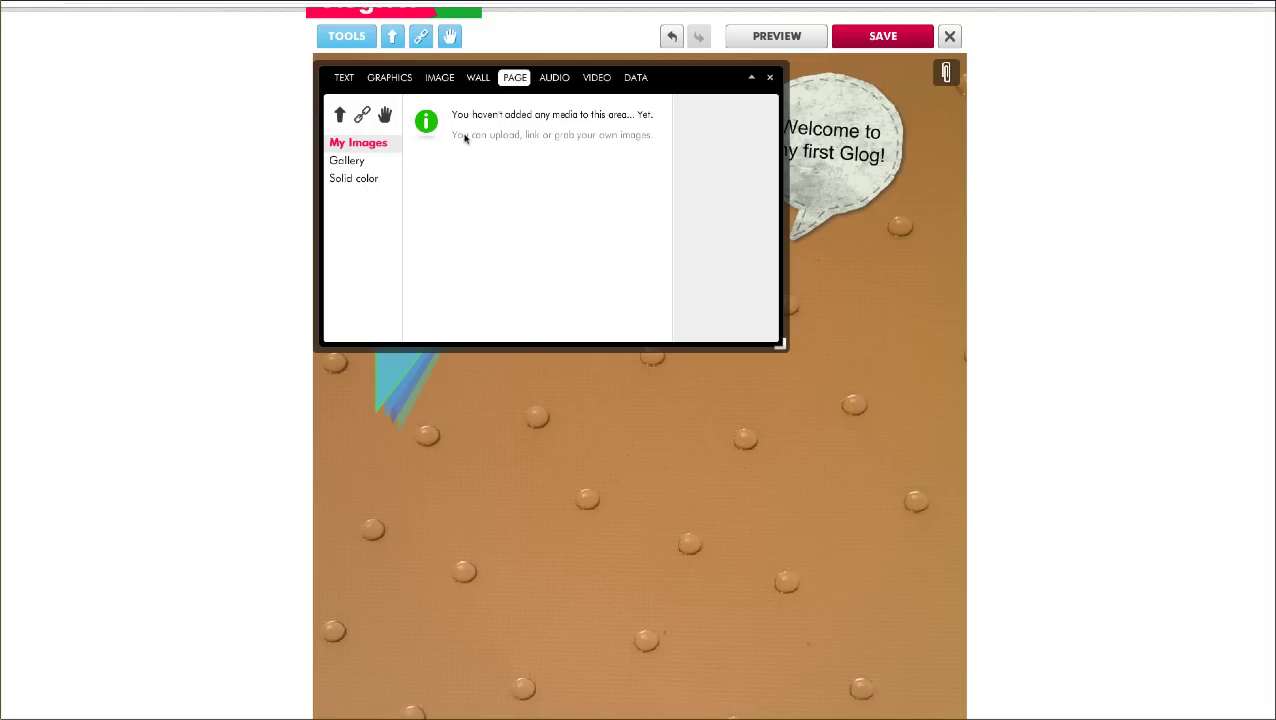
Add the uploaded song's play button and place it below the Welcome bubble
left_click(553, 79)
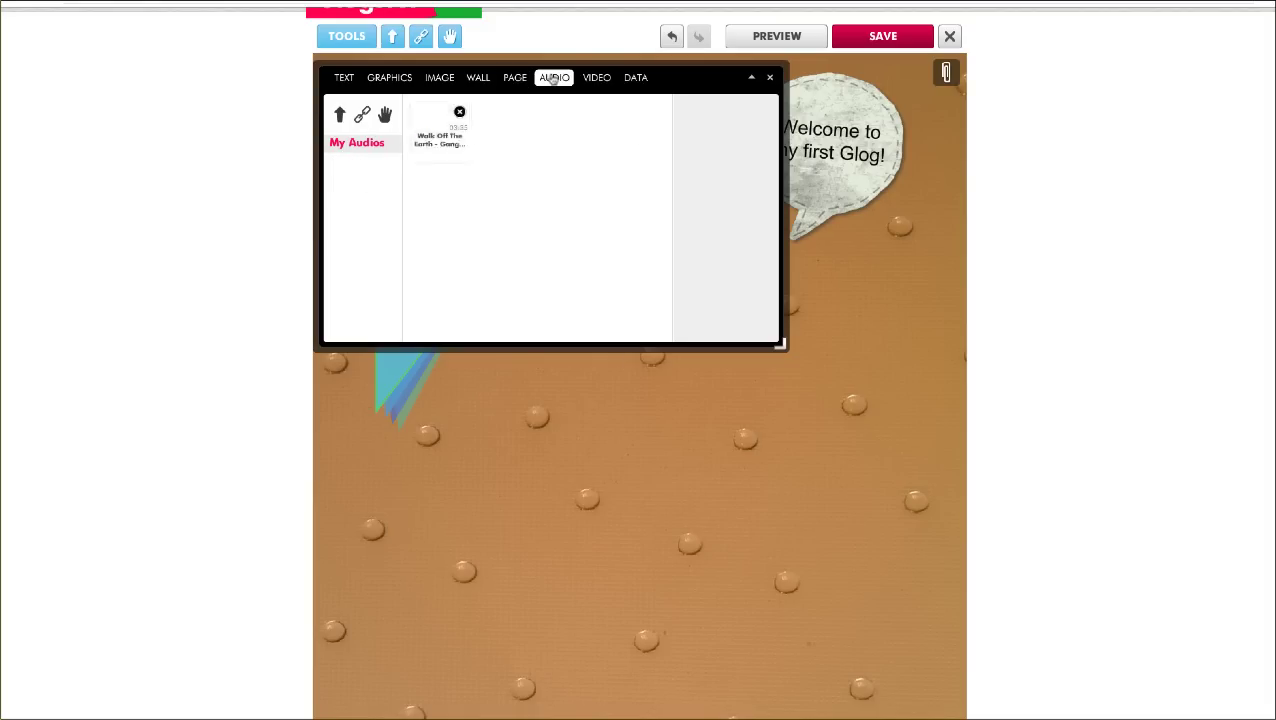
left_click(437, 143)
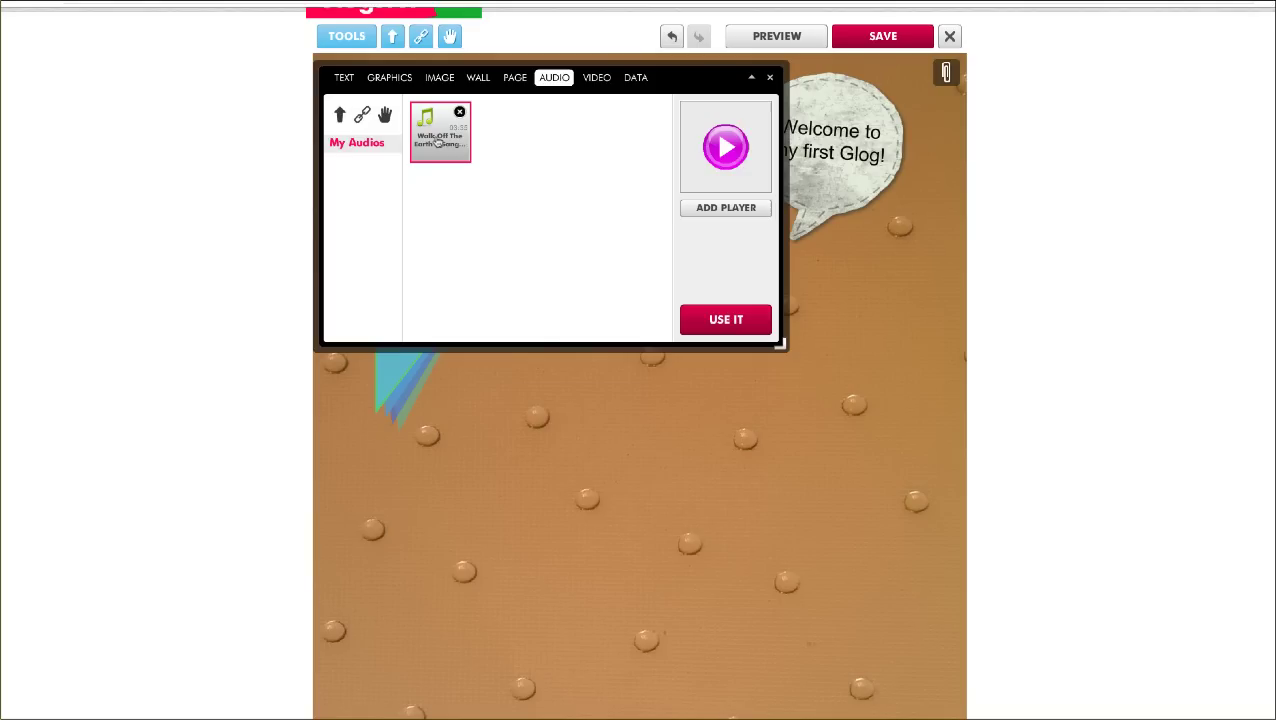
left_click(727, 321)
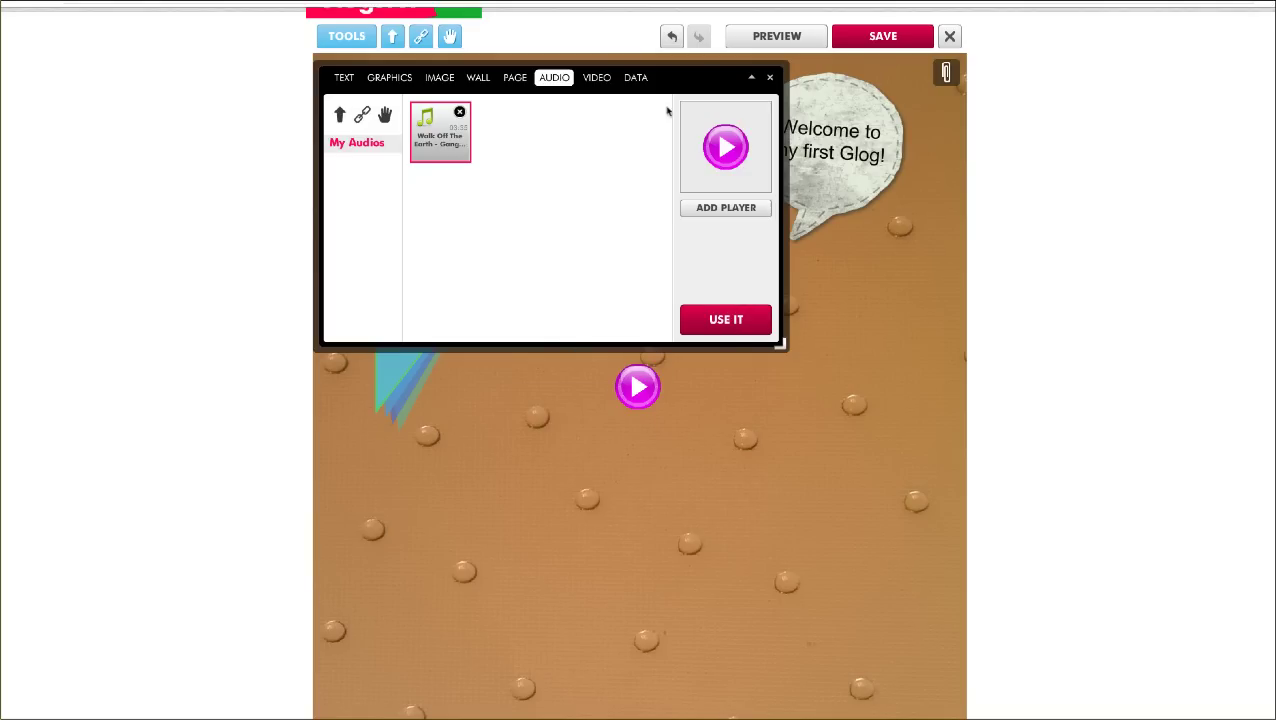
left_click(769, 79)
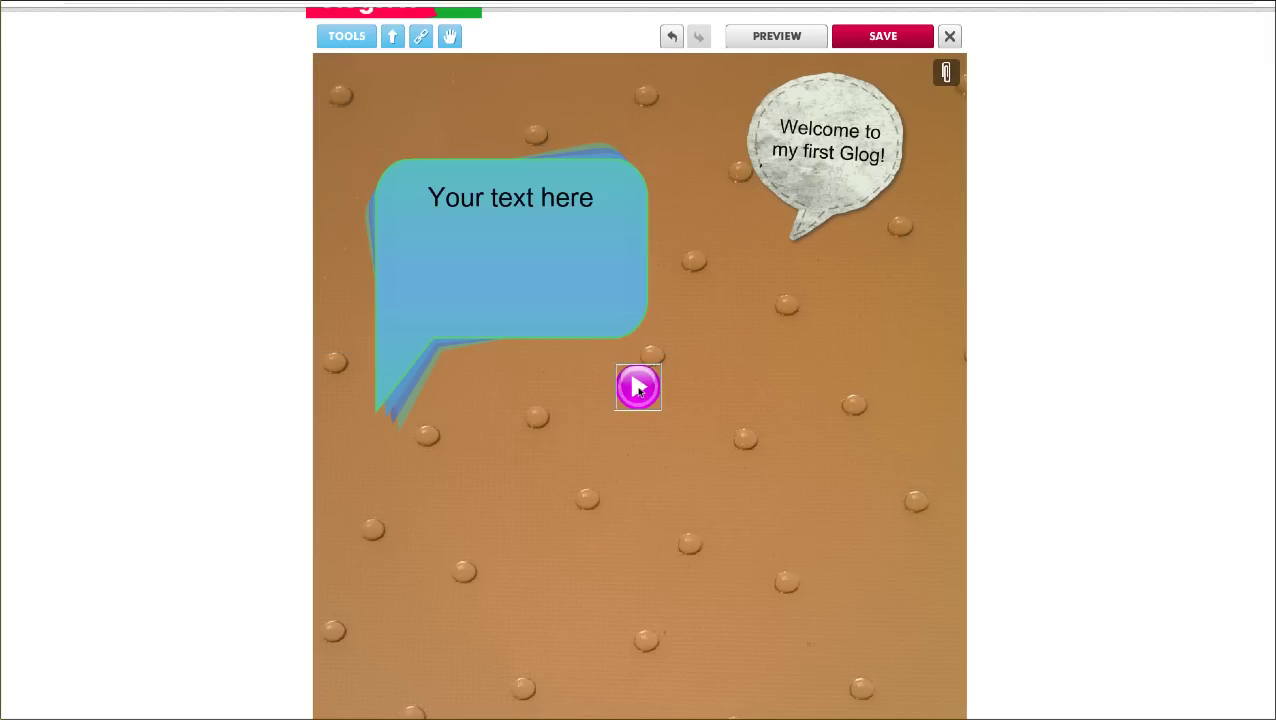
left_click_drag(640, 385, 892, 368)
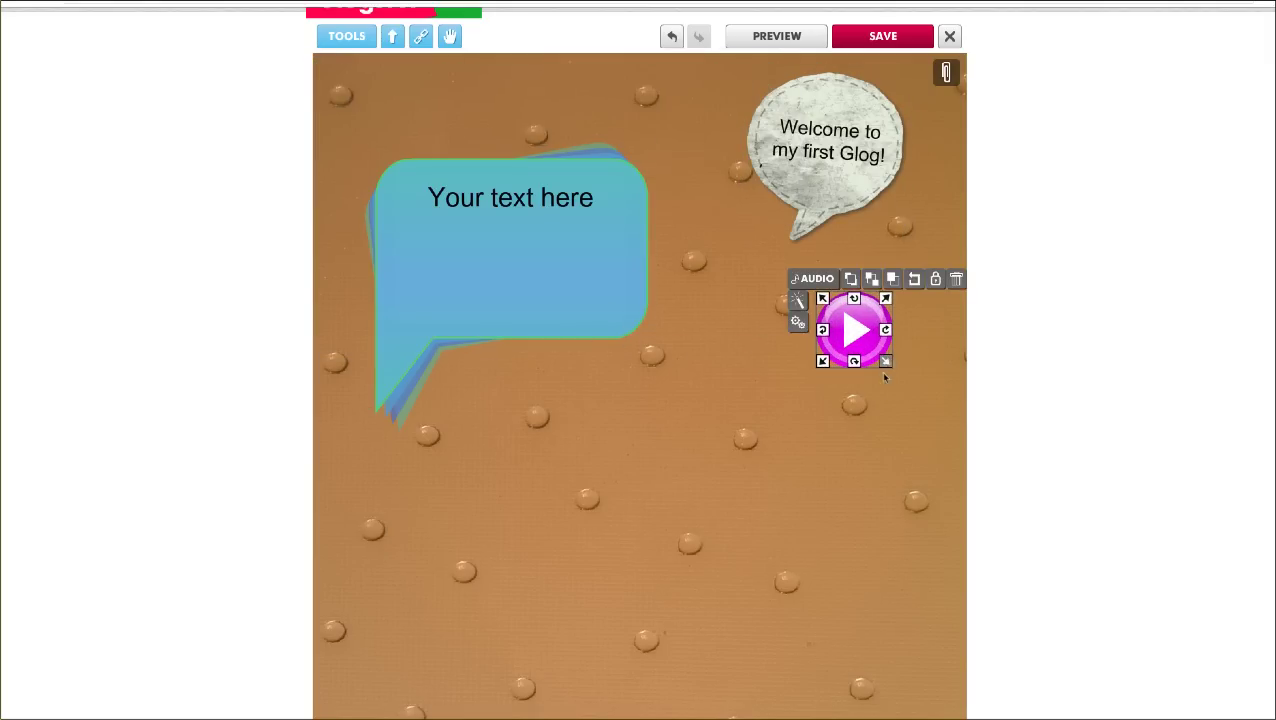
Turn on Autoplay in the audio player's settings and confirm it
left_click(861, 342)
left_click(797, 326)
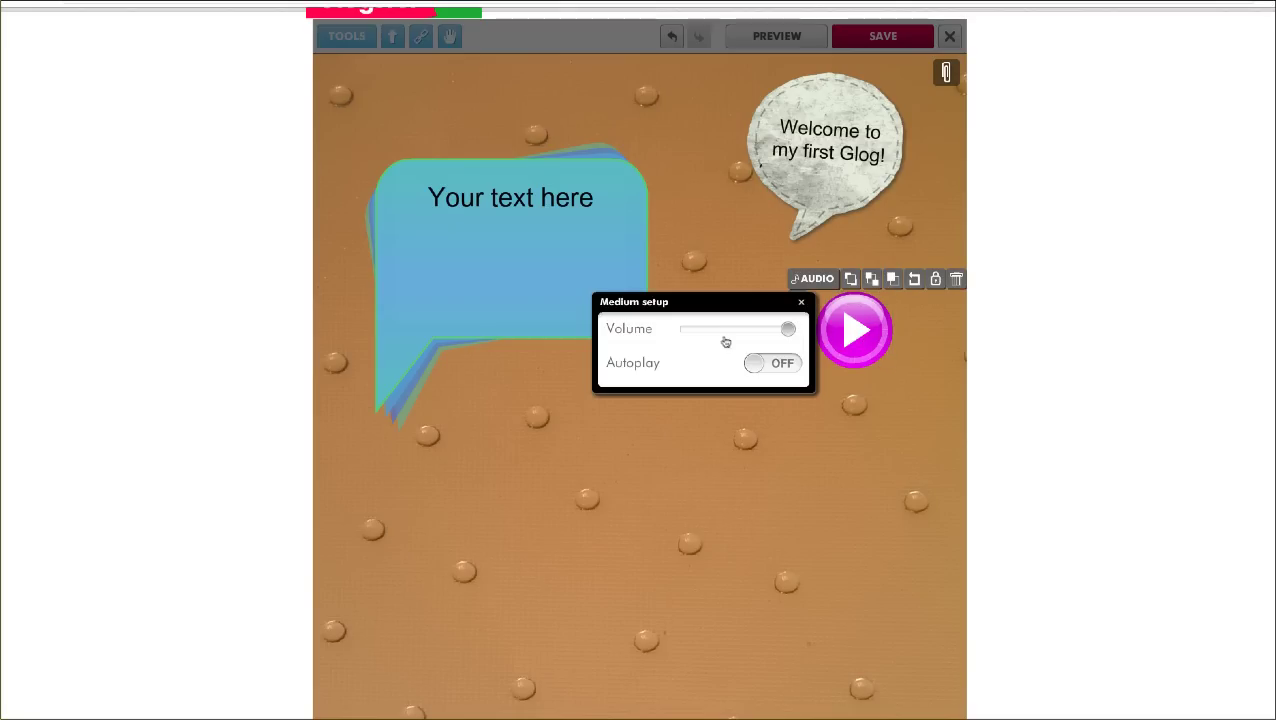
left_click(775, 363)
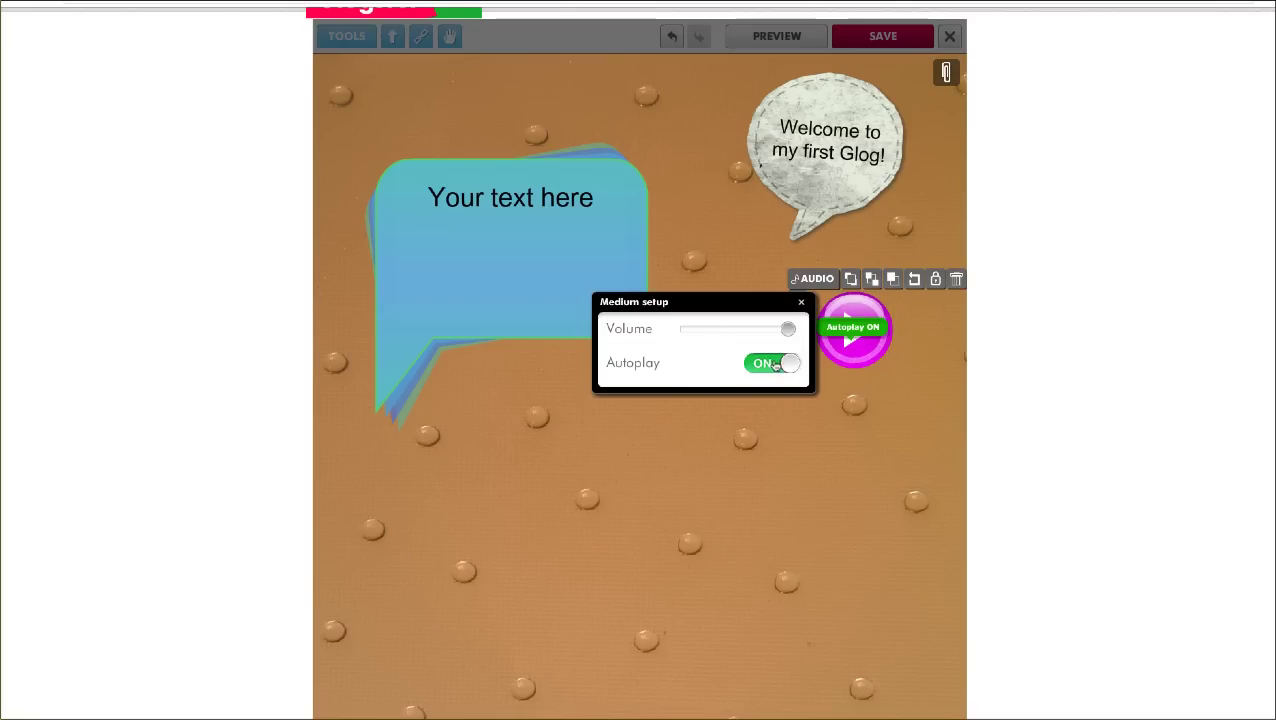
left_click(737, 413)
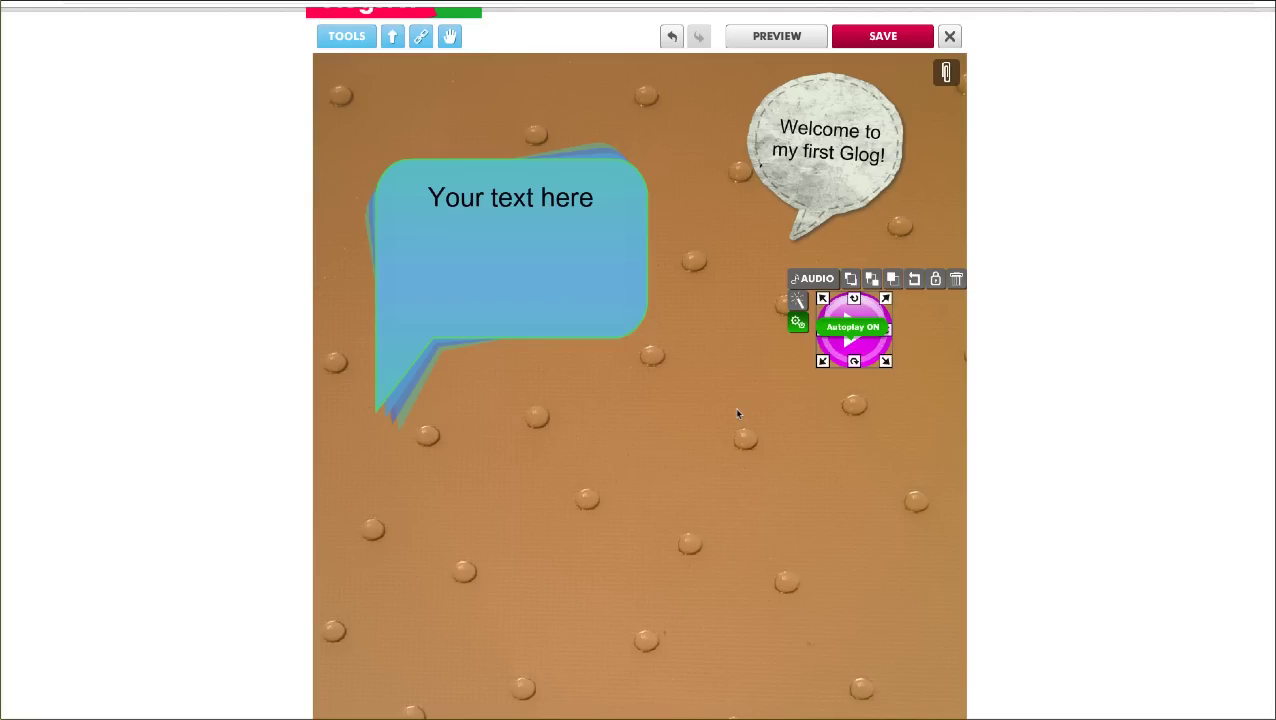
left_click(776, 418)
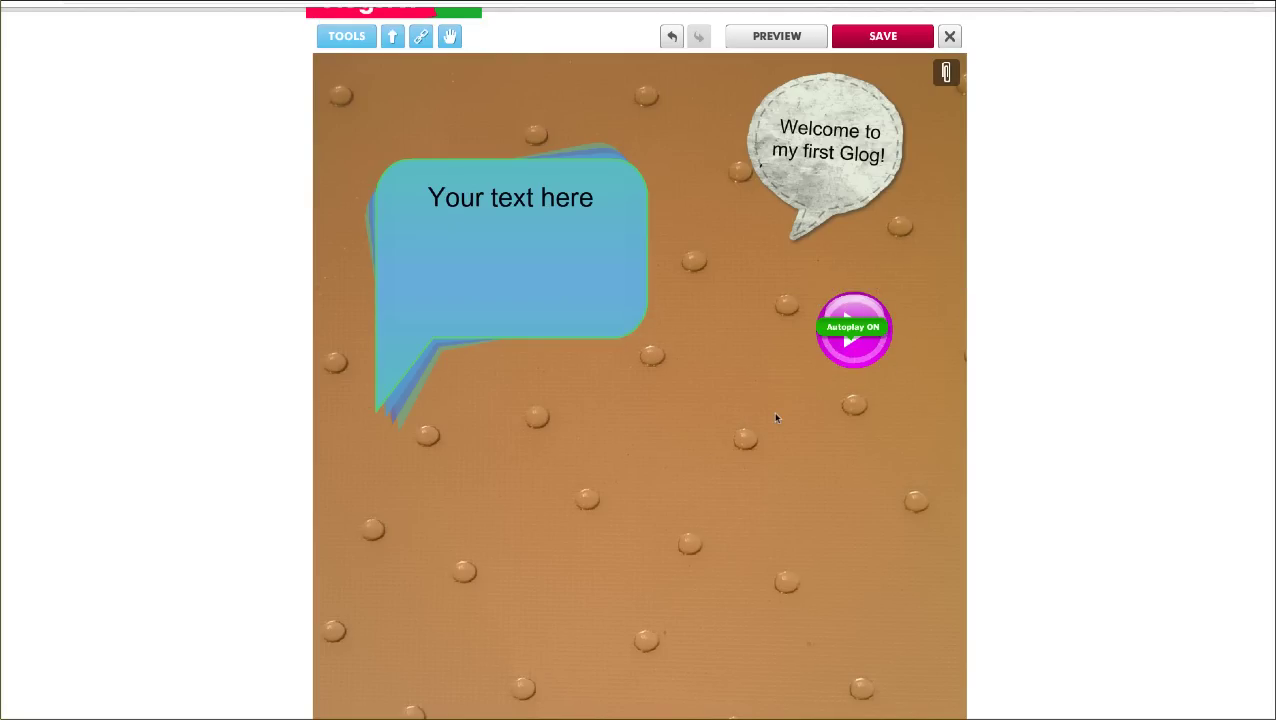
left_click(360, 42)
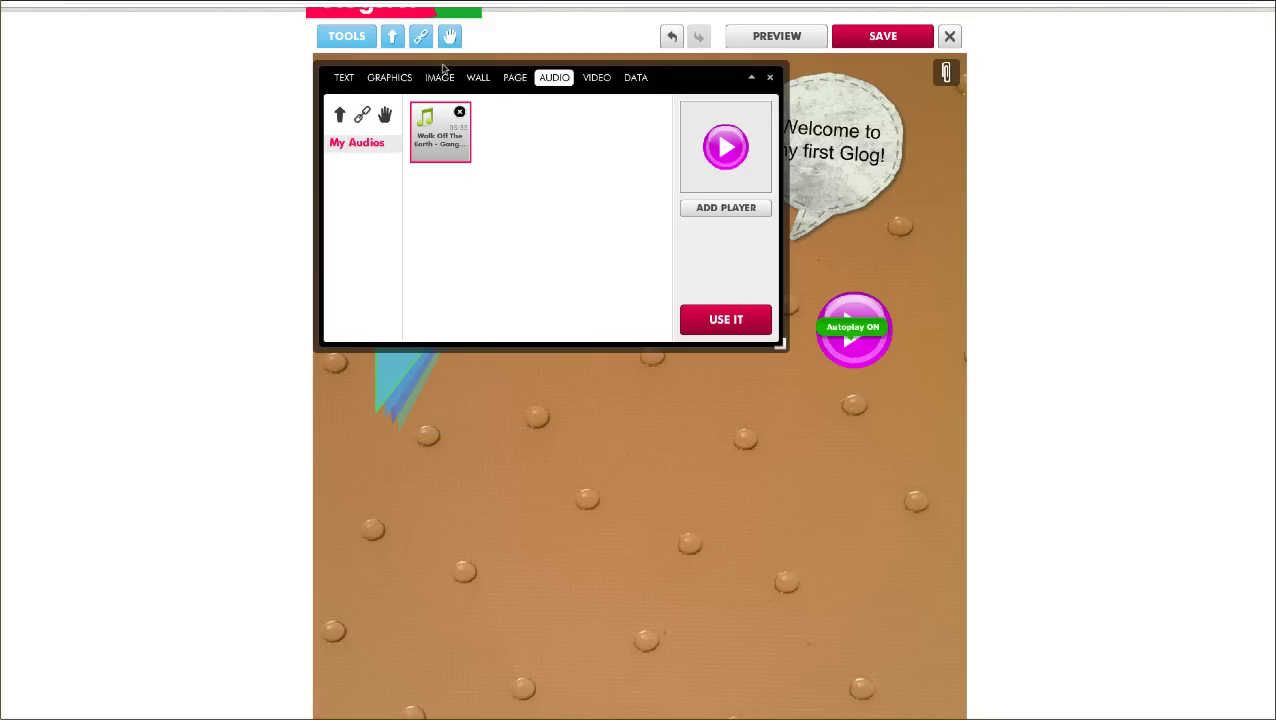
Add the uploaded video from My Videos to the glog's lower left, below the blue bubble
left_click(596, 79)
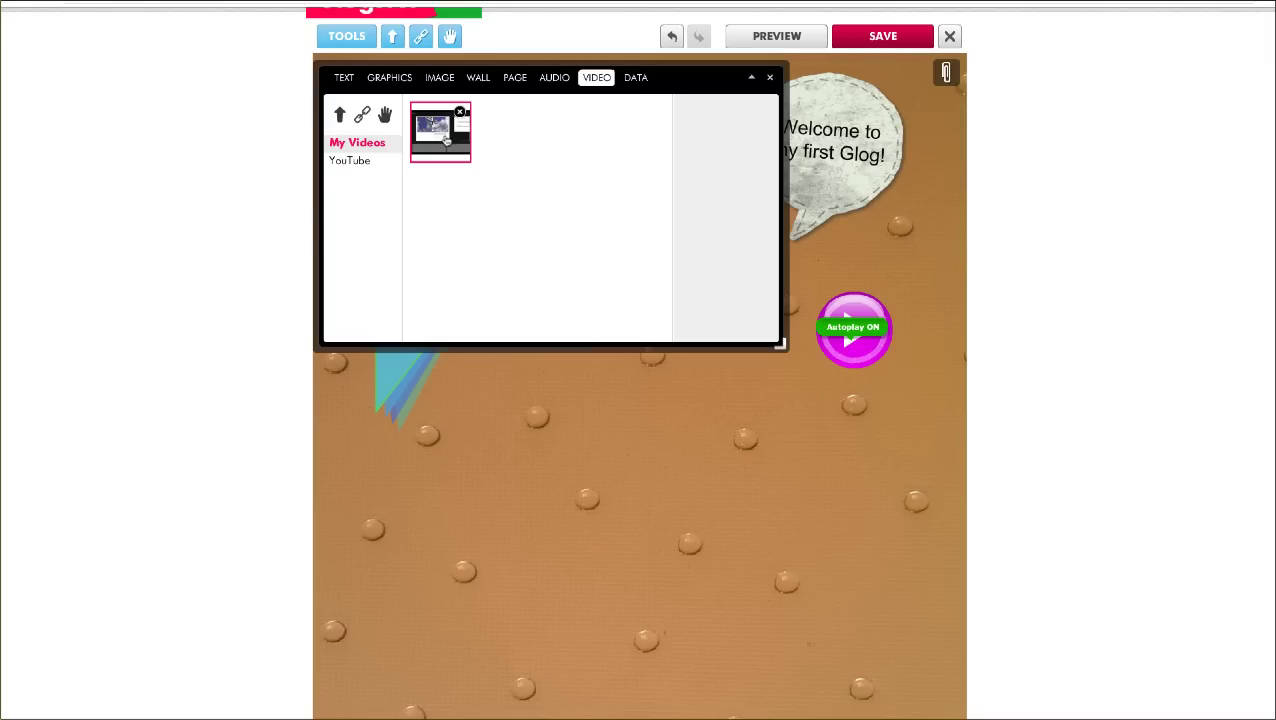
left_click(333, 162)
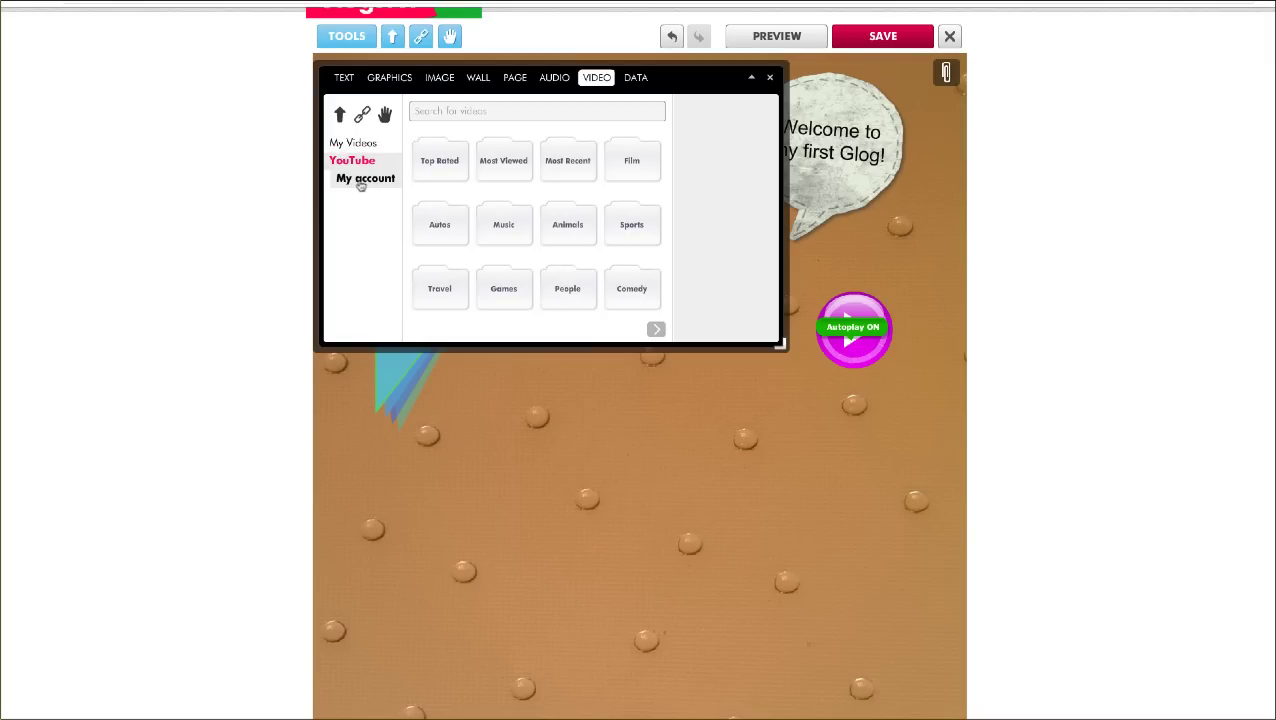
left_click(351, 145)
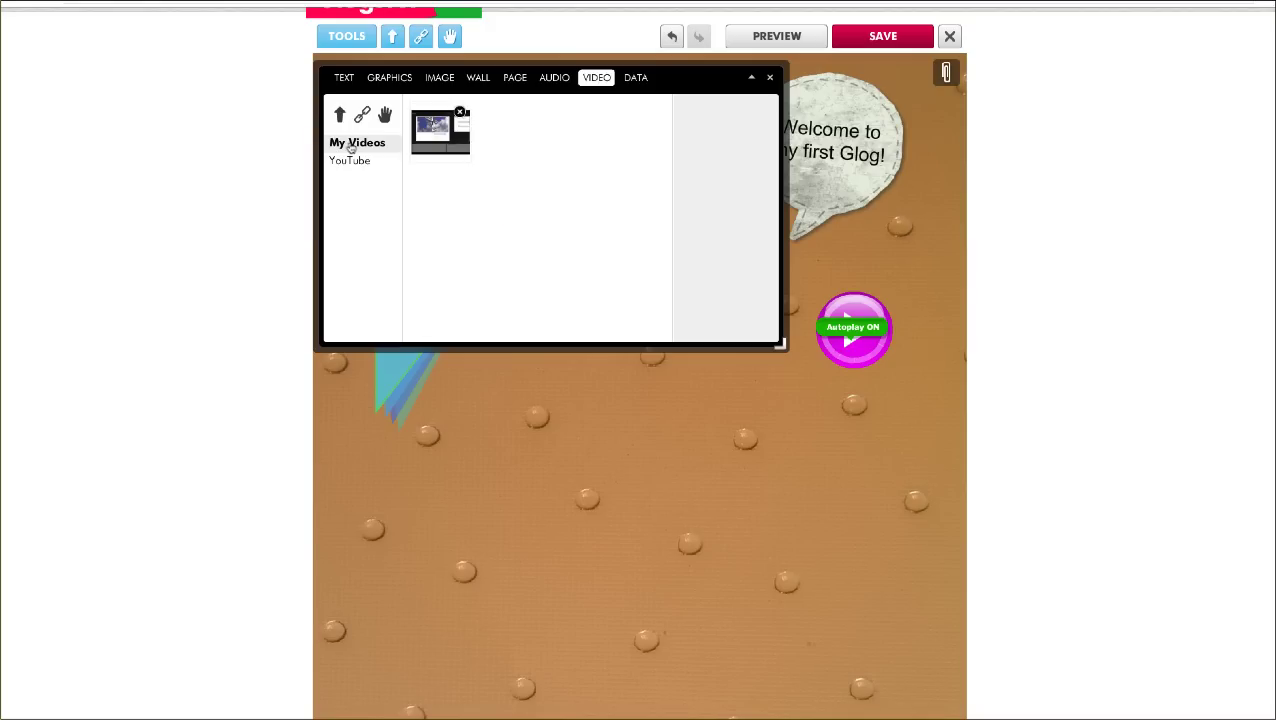
left_click(442, 135)
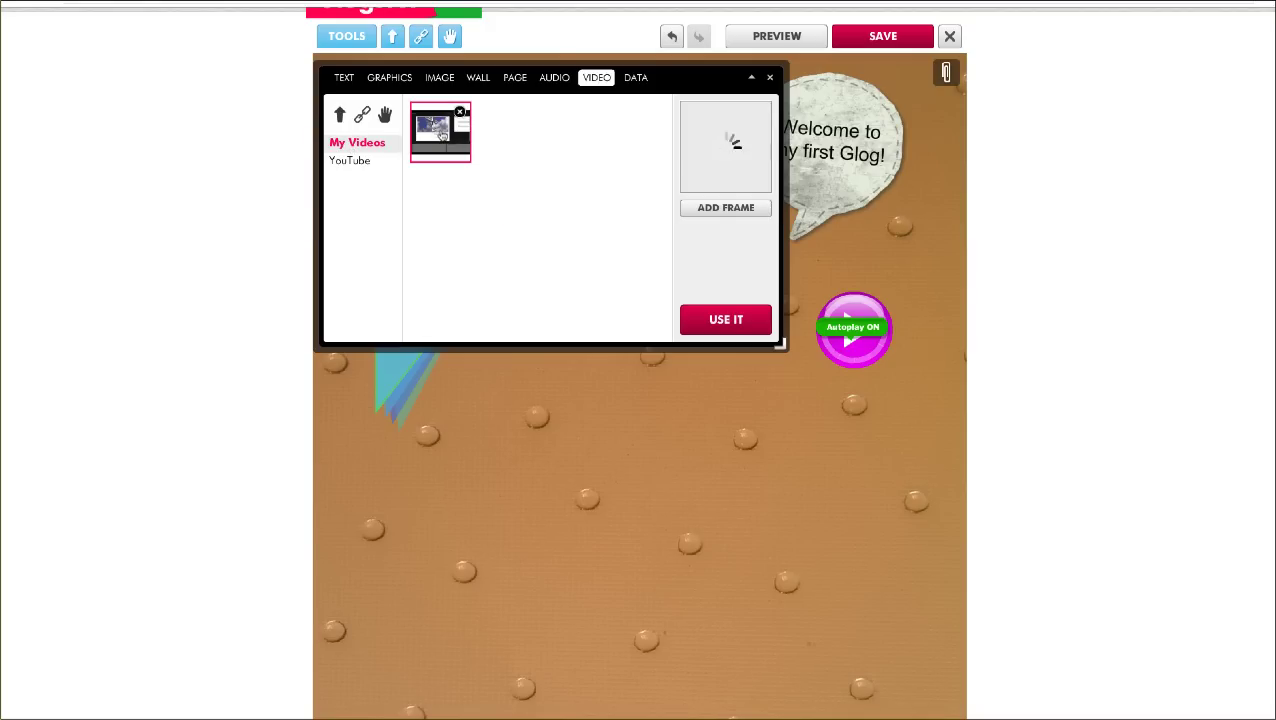
left_click(732, 320)
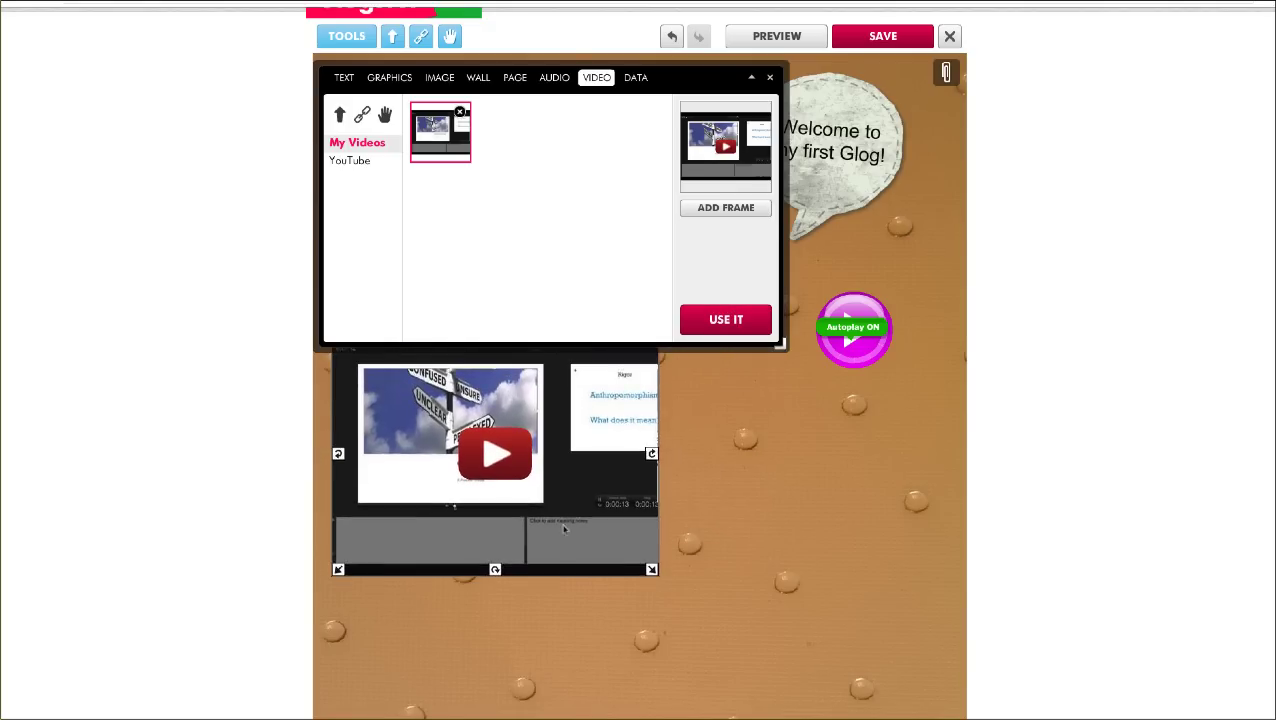
left_click(769, 78)
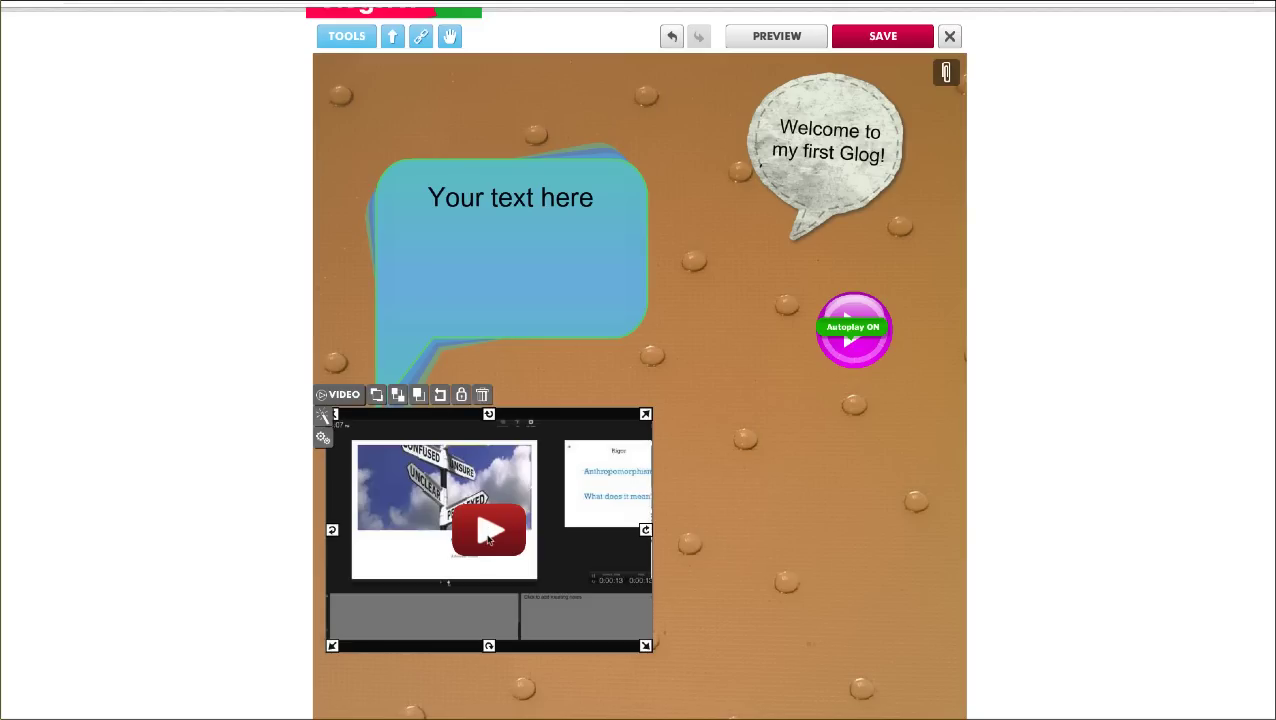
left_click(699, 481)
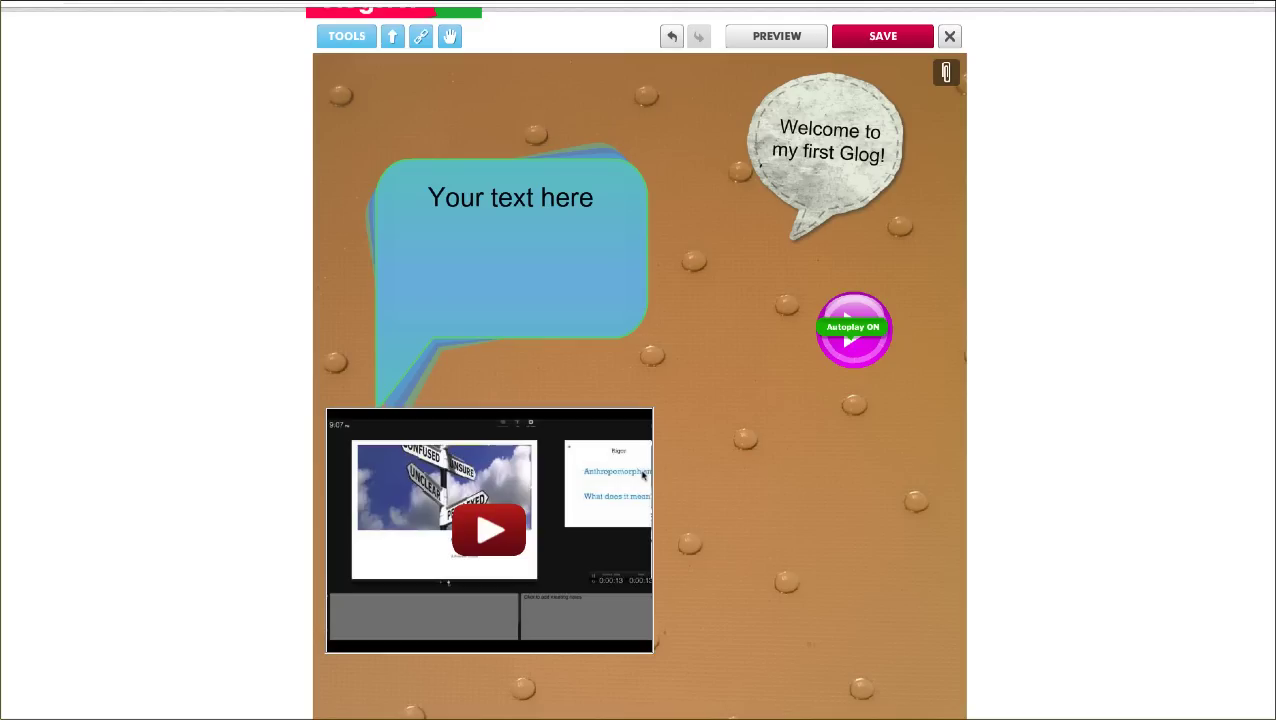
Attach the uploaded .ppt presentation from My Data to the glog
left_click(340, 38)
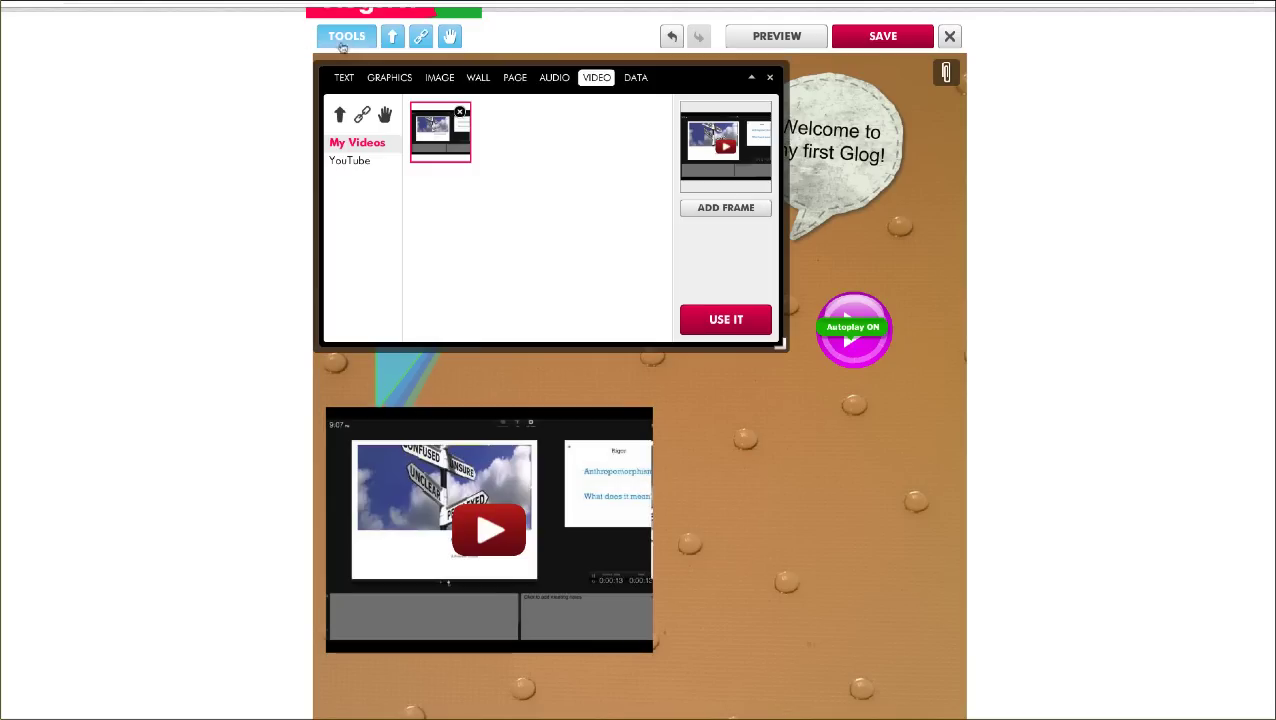
left_click(636, 79)
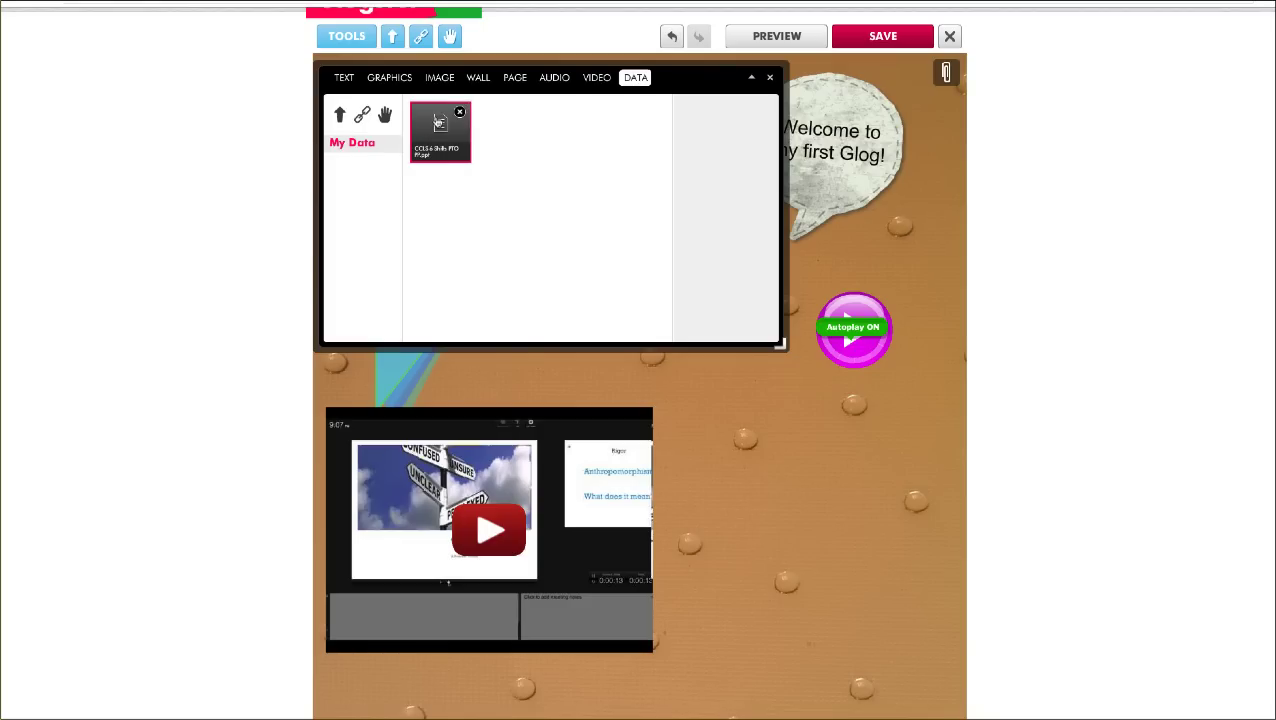
left_click(440, 121)
left_click(722, 329)
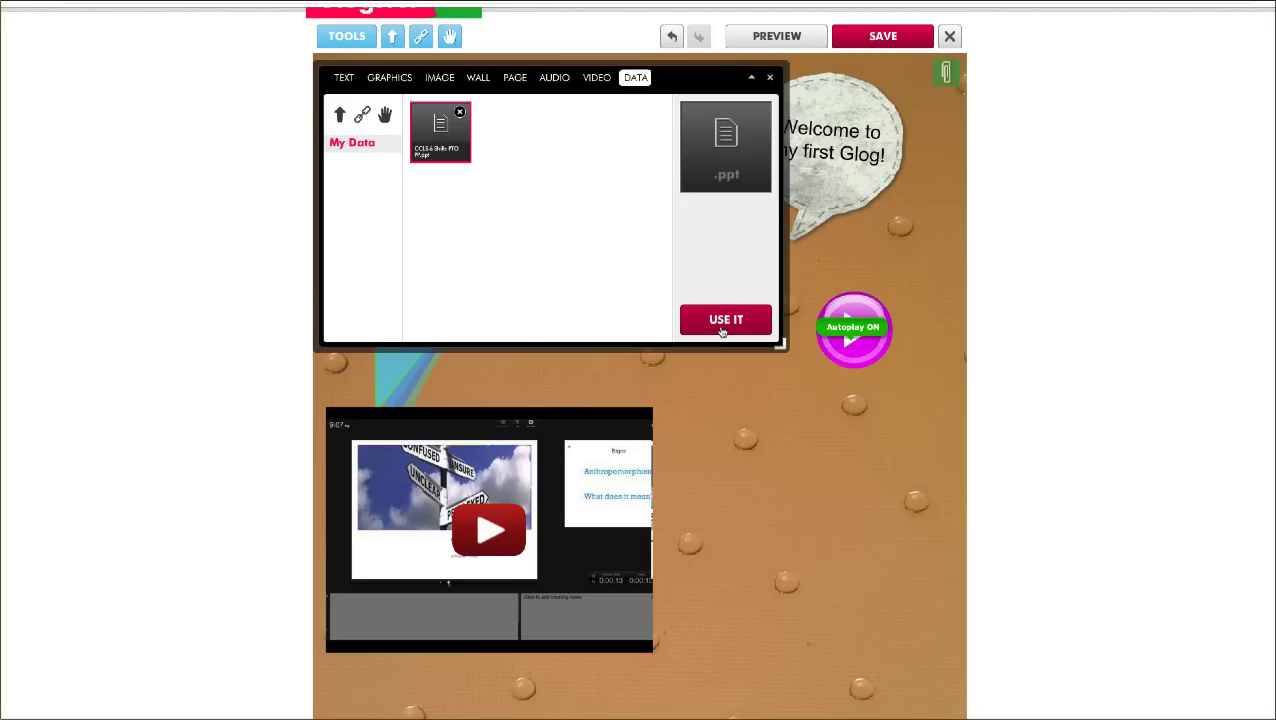
left_click(770, 78)
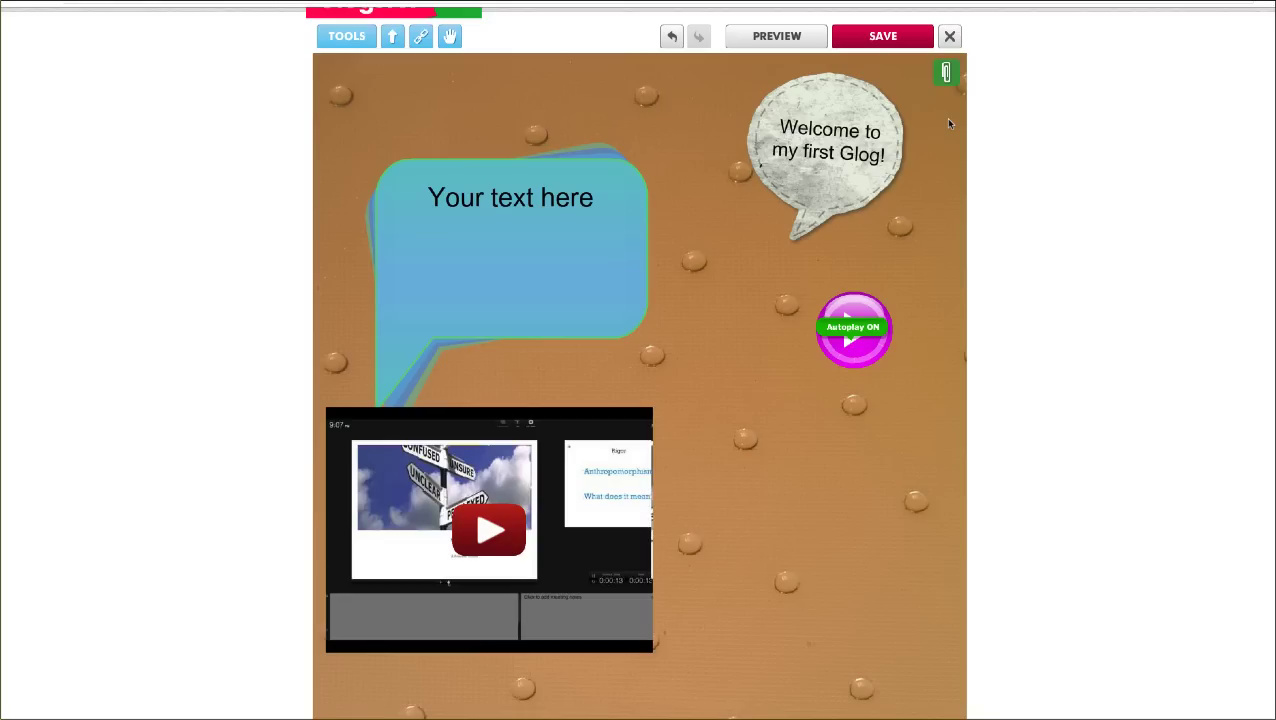
Rename the glog from 'New Glog' to 'Test Glog' and save it
left_click(849, 36)
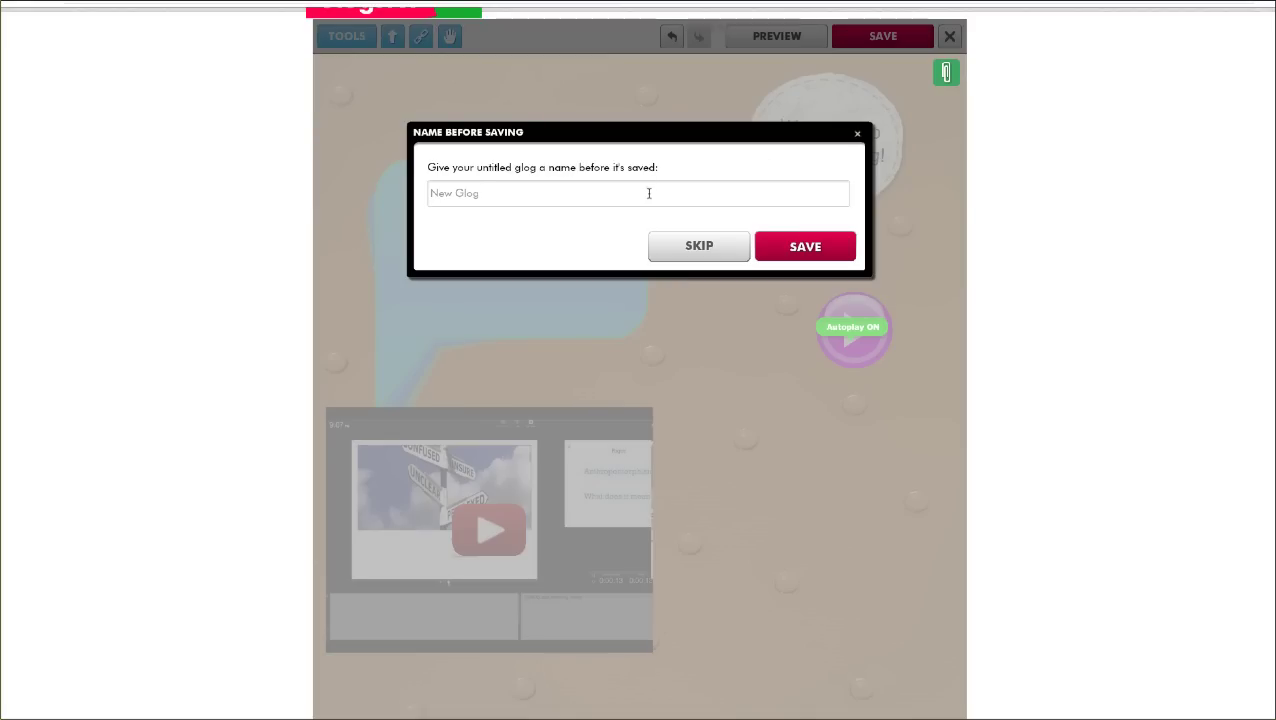
left_click(649, 193)
type("=")
key("BackSpace")
key("BackSpace")
key("BackSpace")
key("BackSpace")
key("BackSpace")
key("BackSpace")
key("BackSpace")
key("BackSpace")
type("Test Glog")
left_click(852, 249)
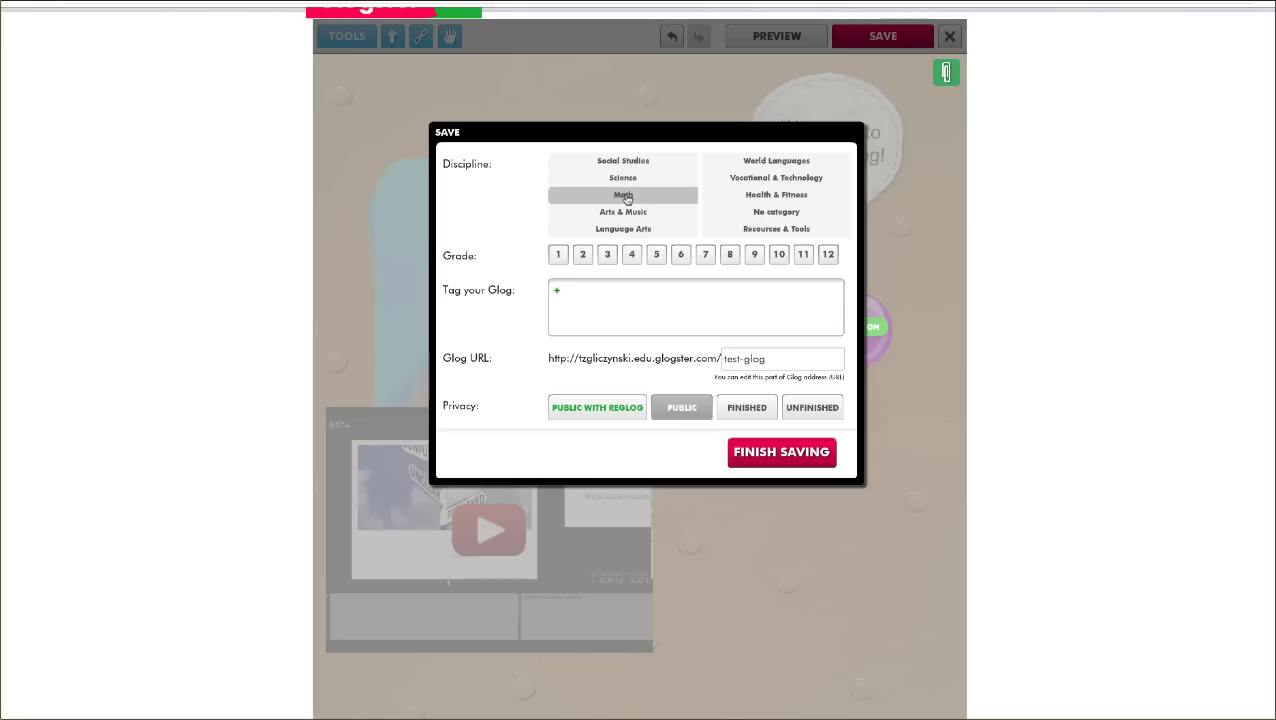
File the glog under Social Studies > Prehistory, keep it Public, and finish saving
left_click(617, 166)
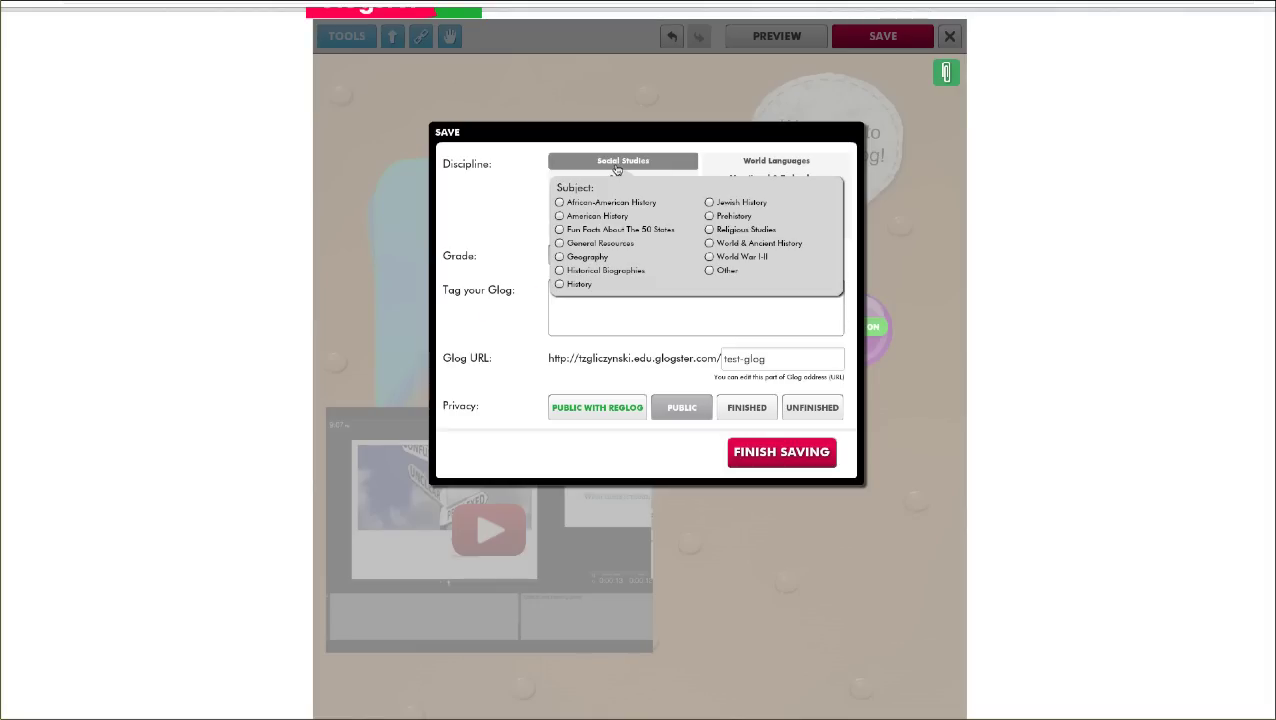
left_click(560, 230)
left_click(708, 217)
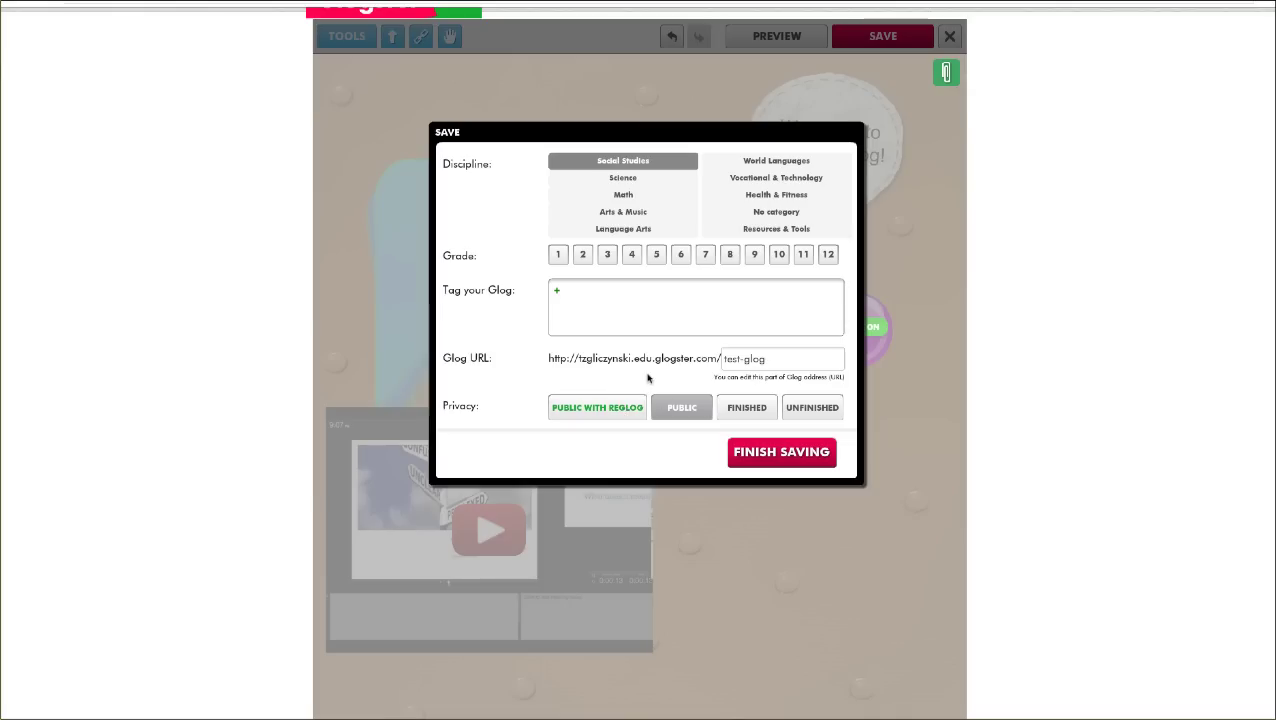
left_click(775, 454)
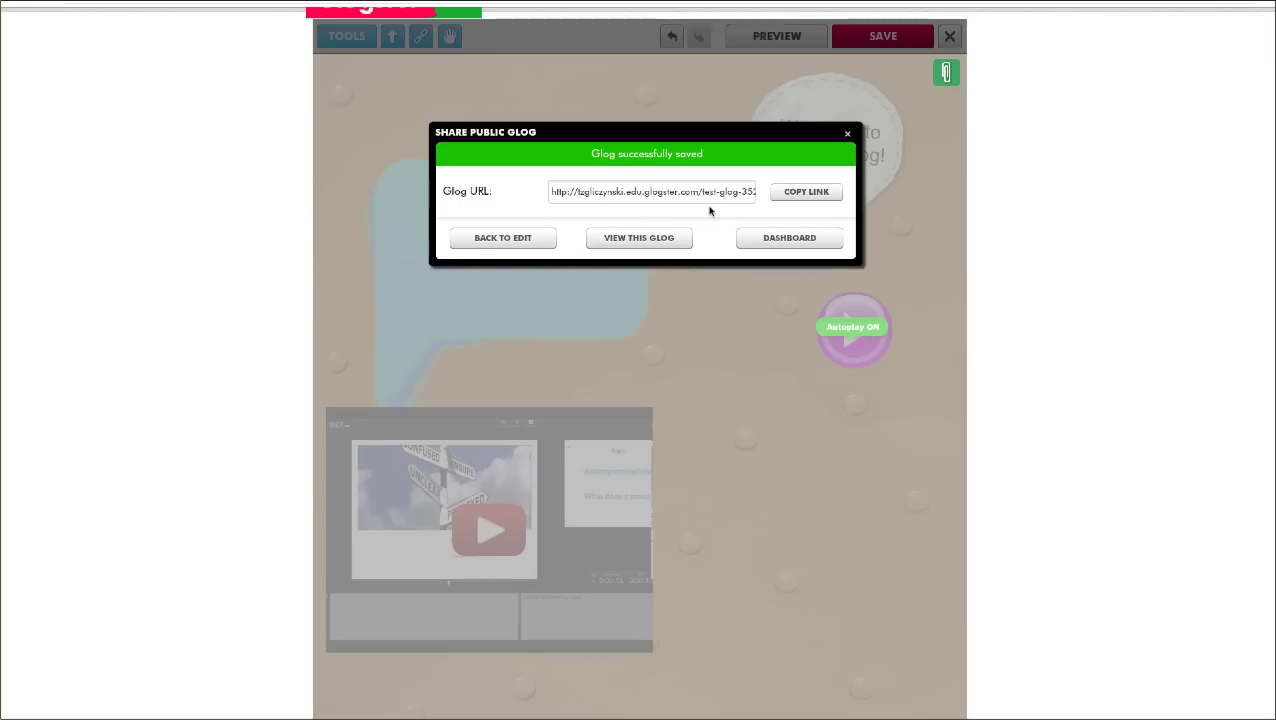
left_click(665, 240)
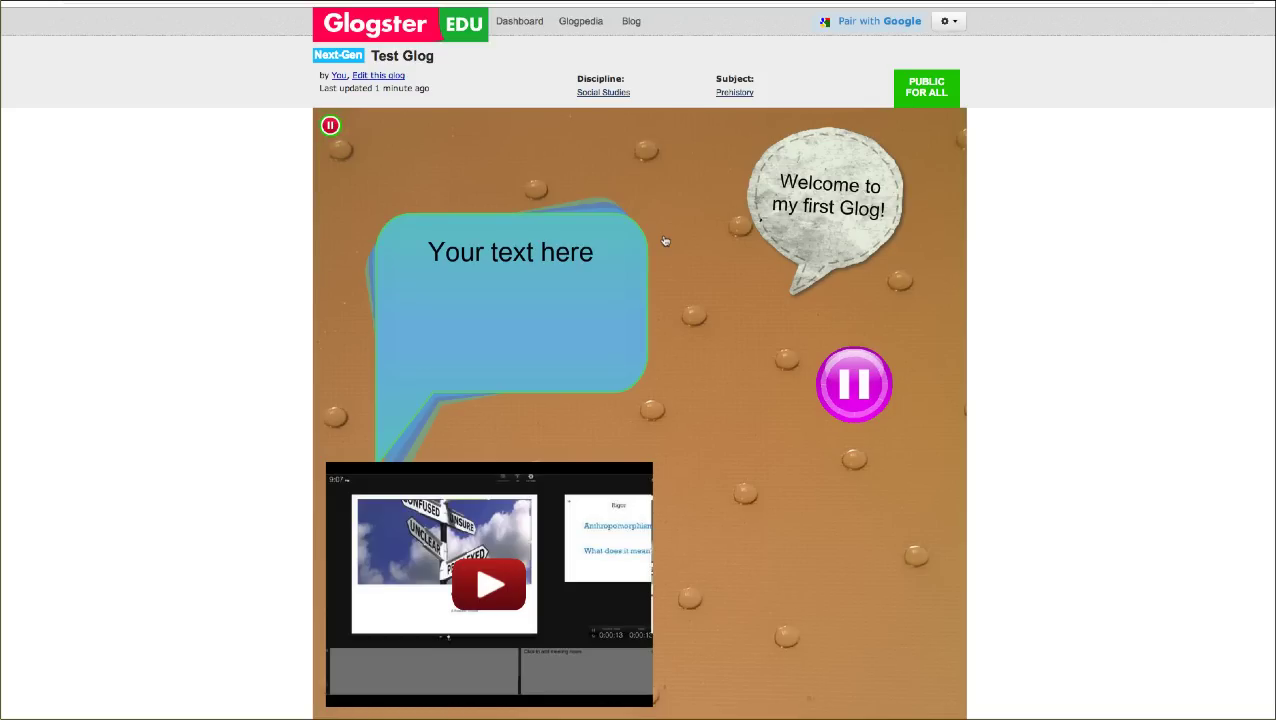
Show and hide the published glog's Attachments/Citations list twice via the paperclip icon
scroll(772, 420, "down", 1)
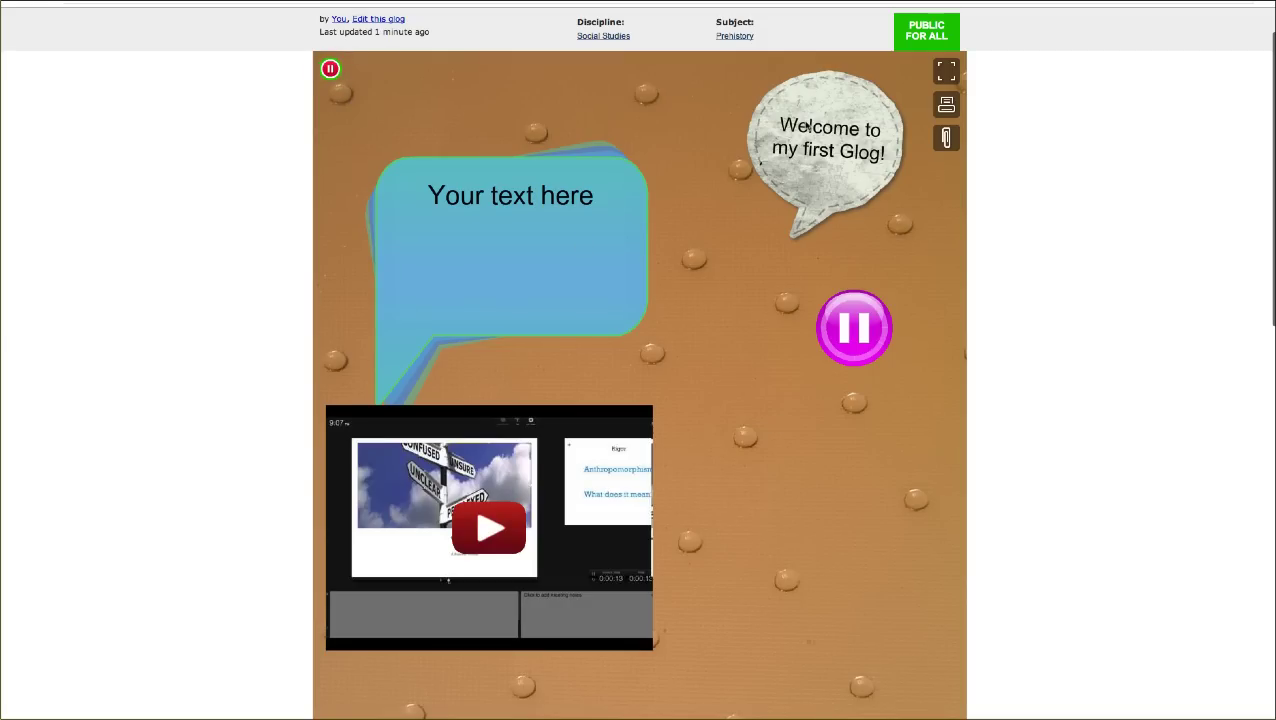
left_click(946, 140)
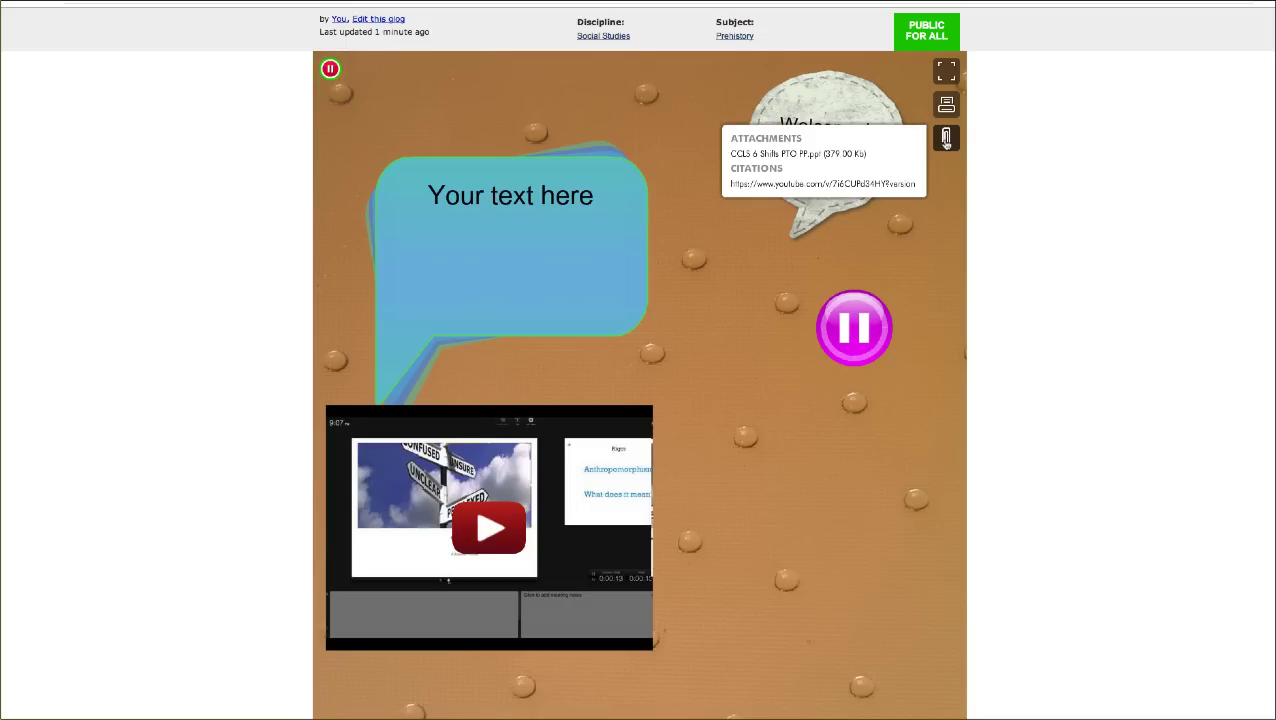
left_click(946, 140)
left_click(946, 140)
left_click(946, 140)
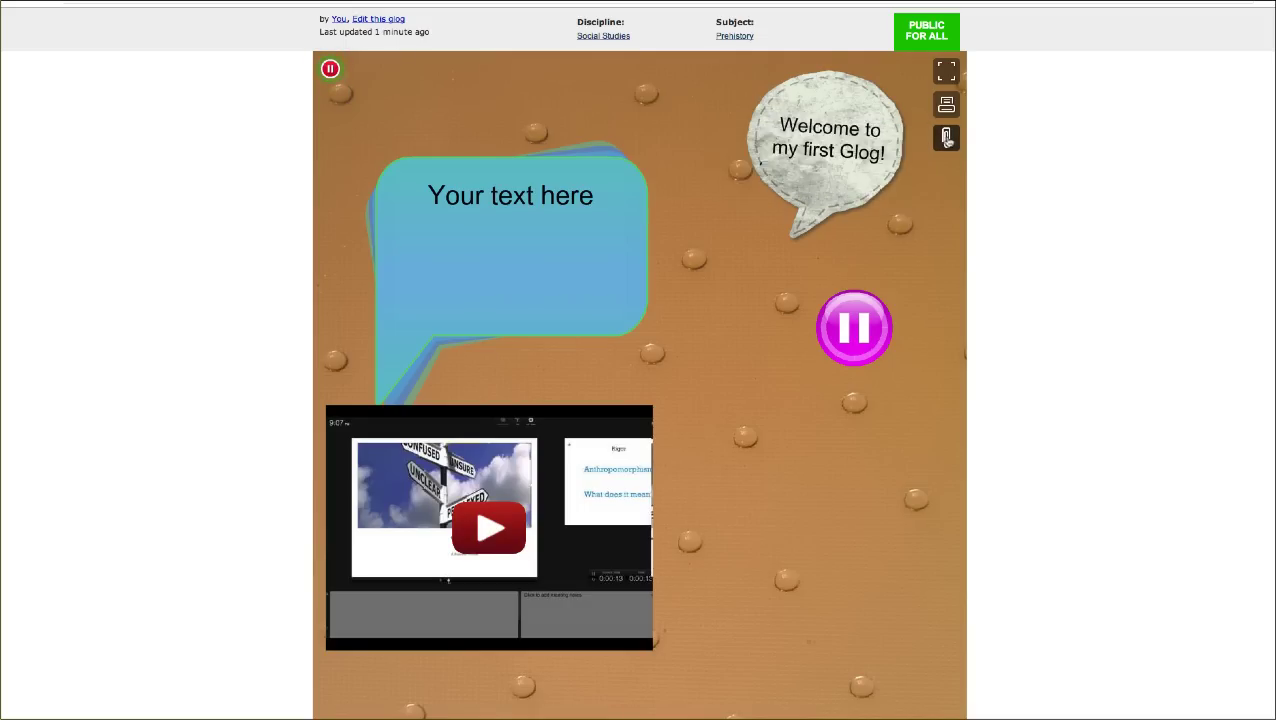
scroll(946, 140, "down", 2)
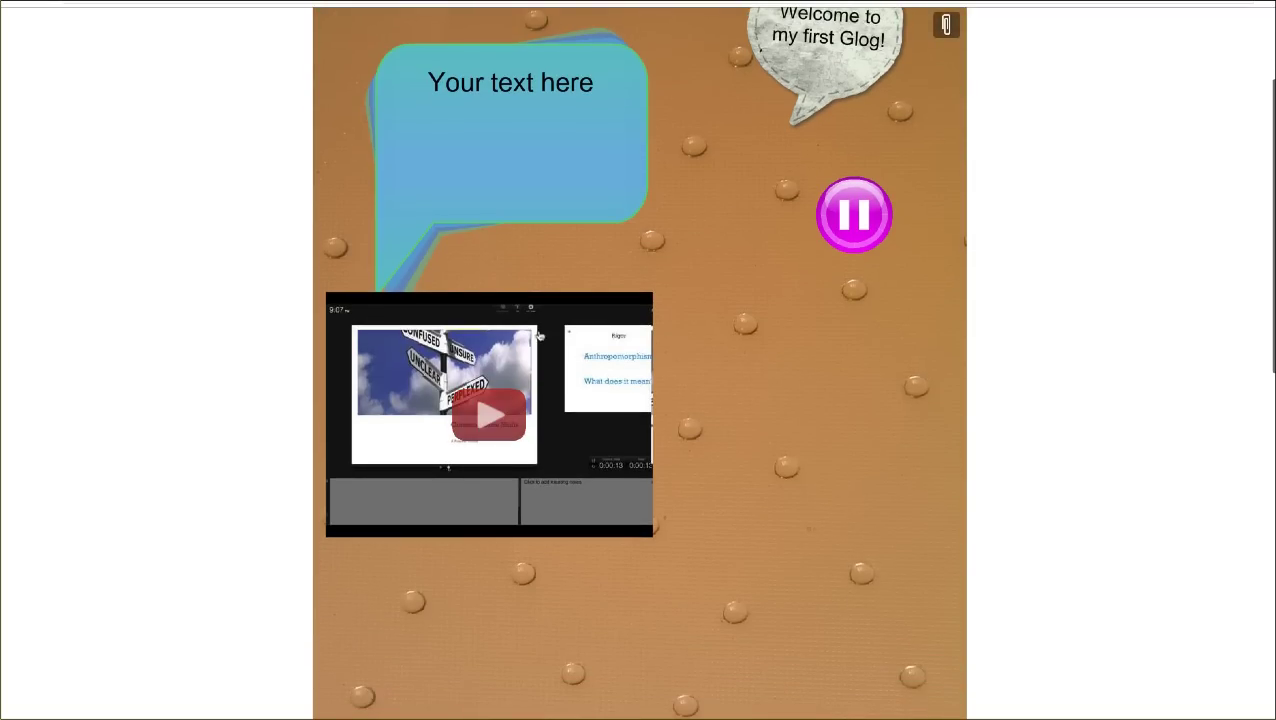
Play the embedded video briefly on the published glog, then stop it
left_click(493, 420)
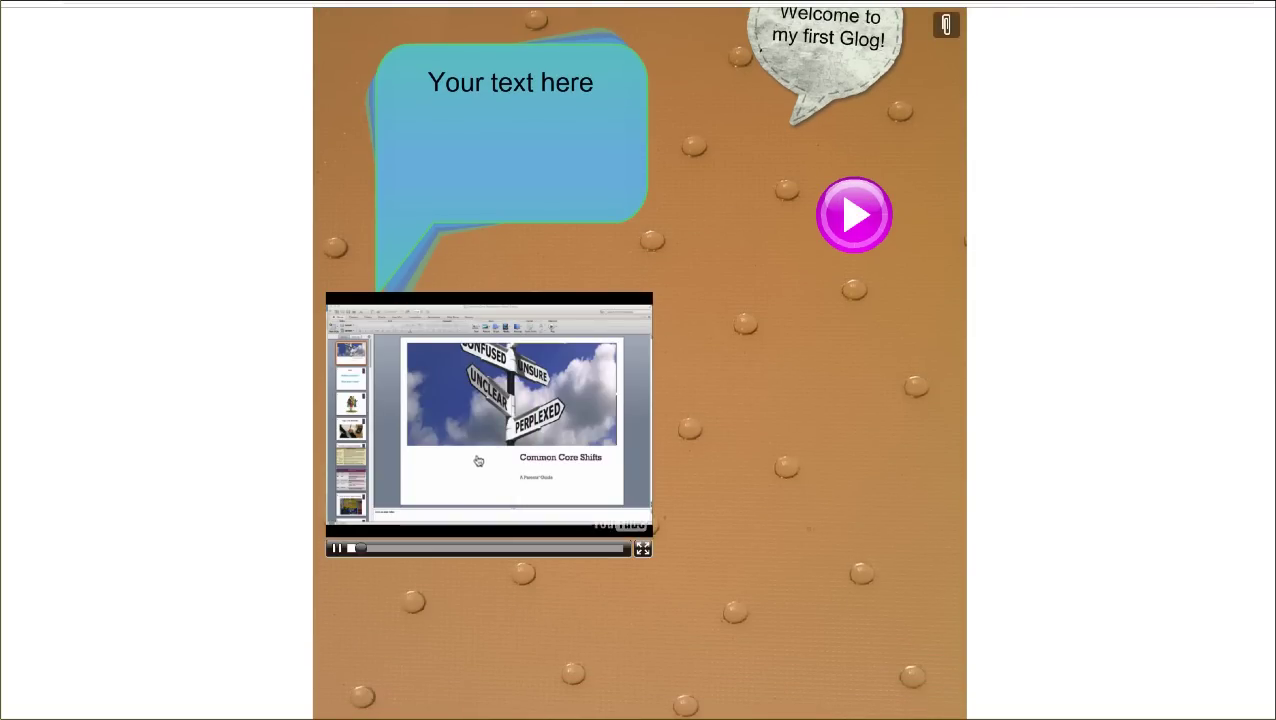
left_click(337, 549)
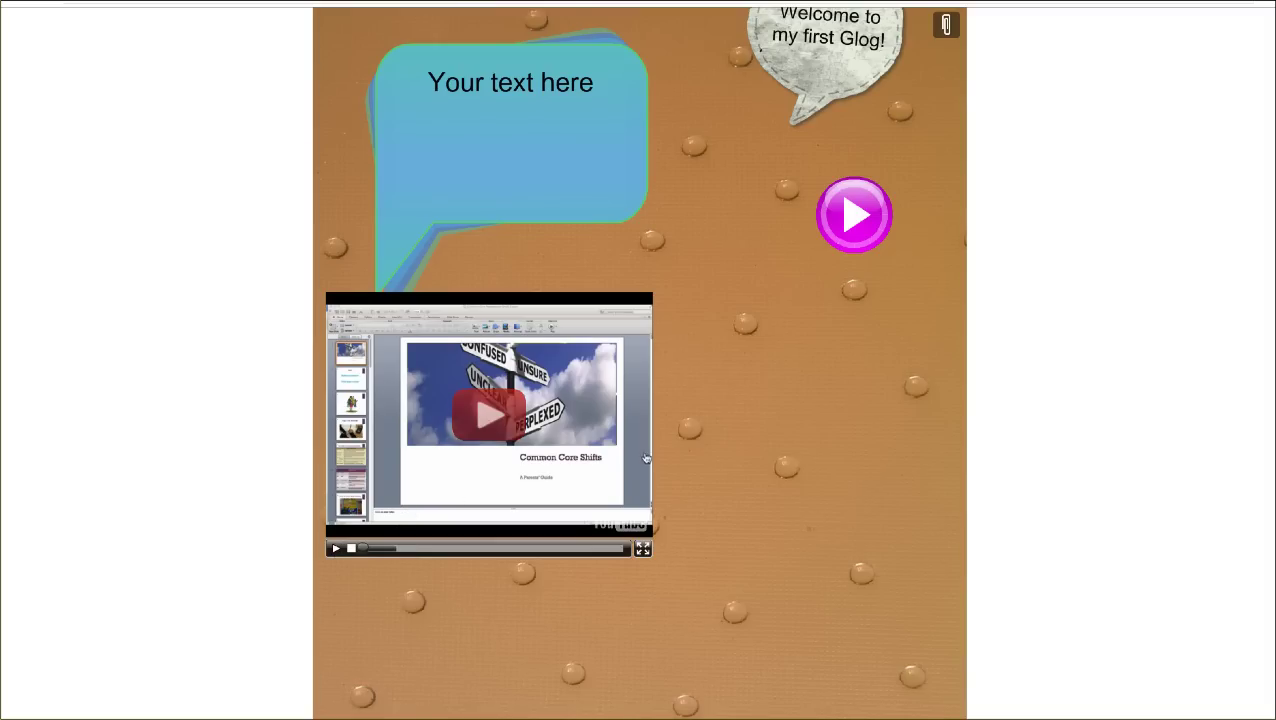
scroll(695, 446, "up", 3)
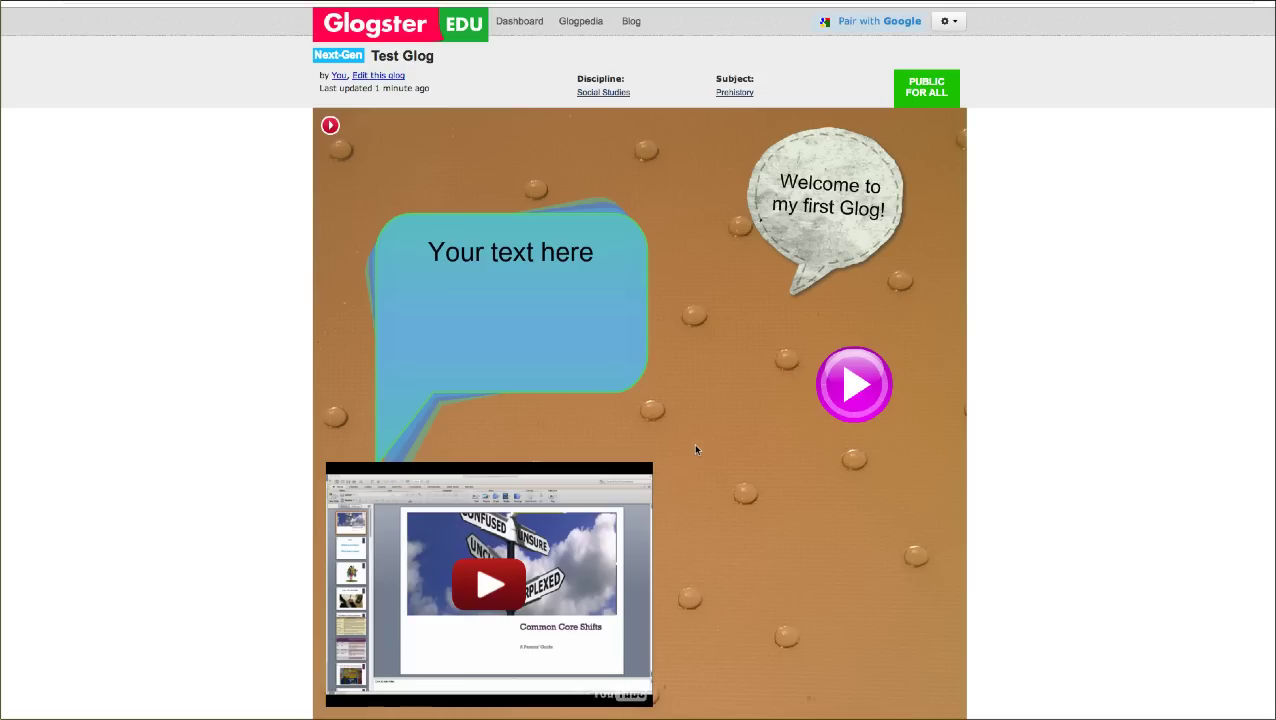
scroll(696, 449, "down", 3)
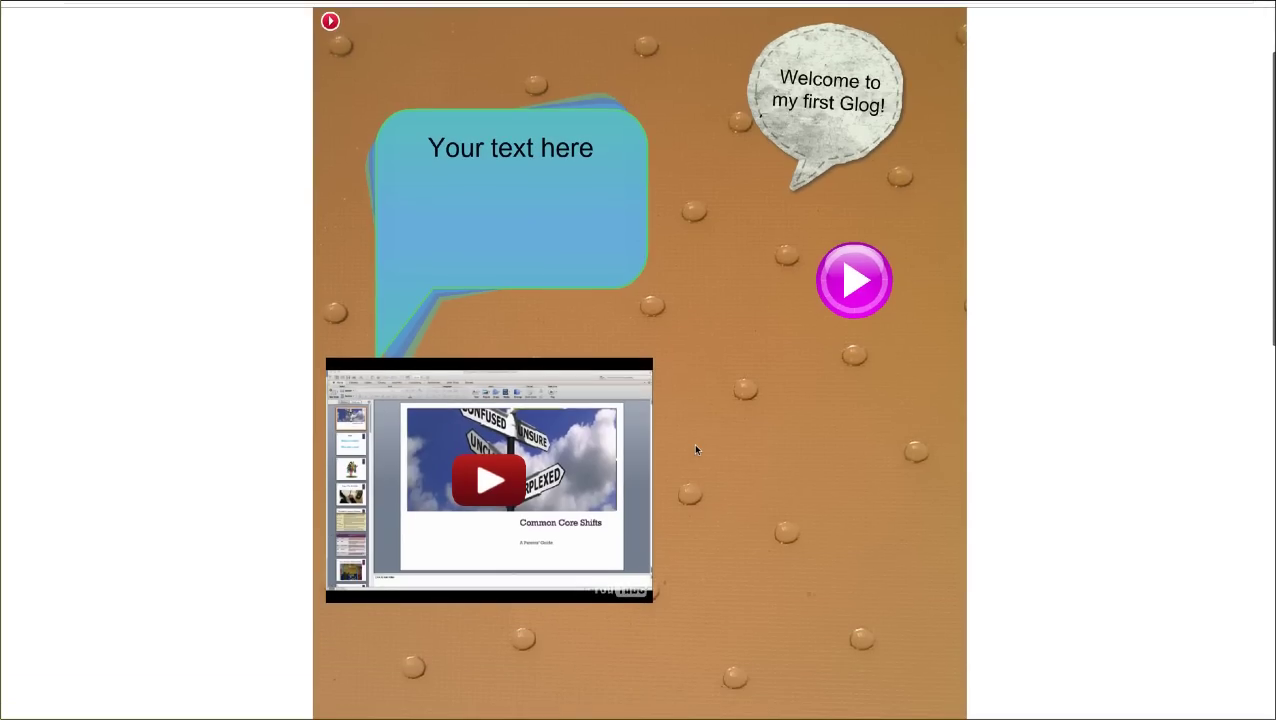
scroll(696, 449, "up", 3)
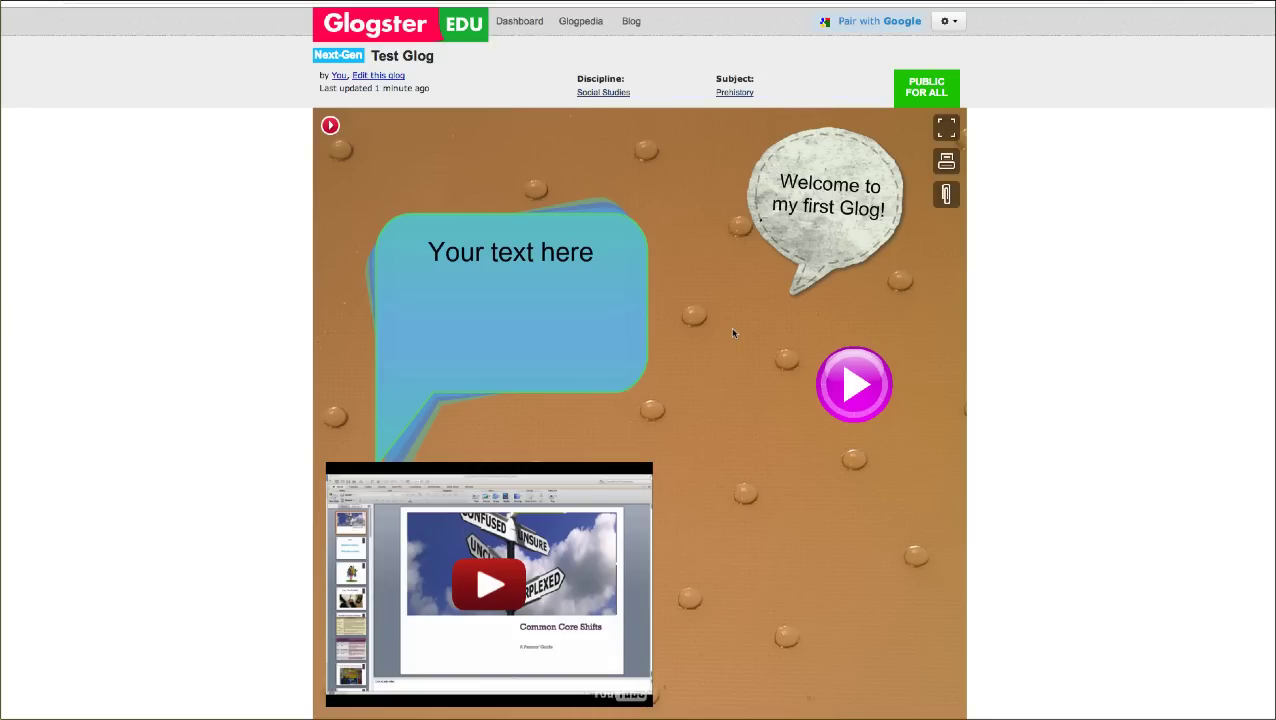